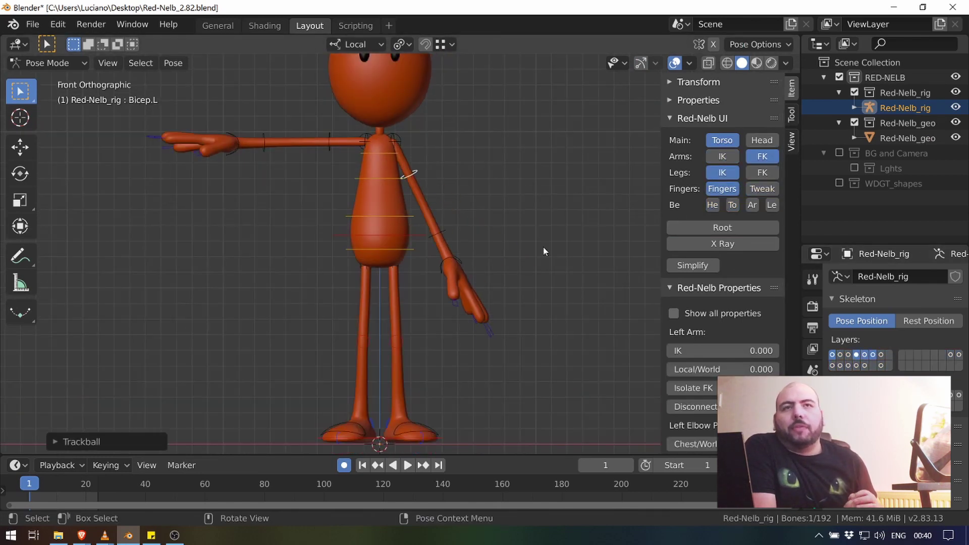
Open the program preferences
left_click(58, 24)
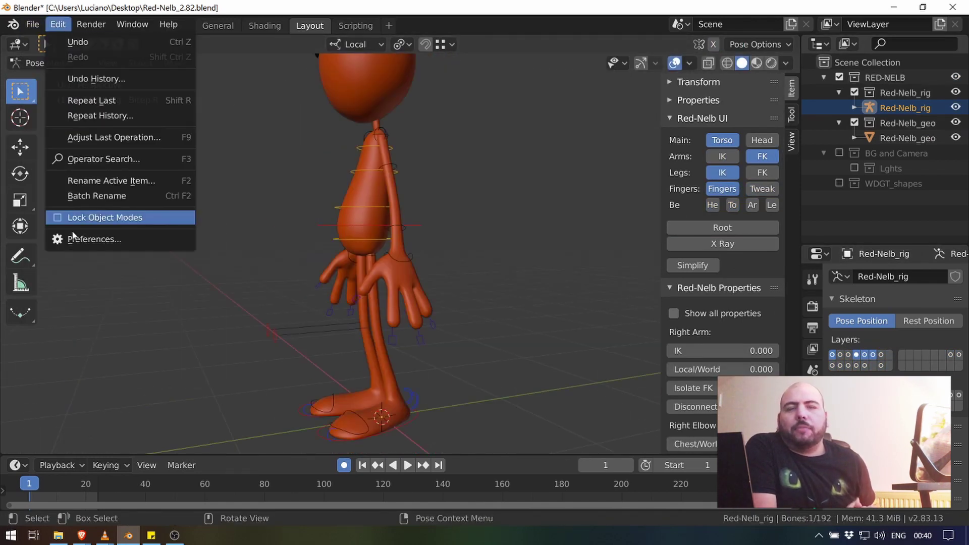
left_click(81, 238)
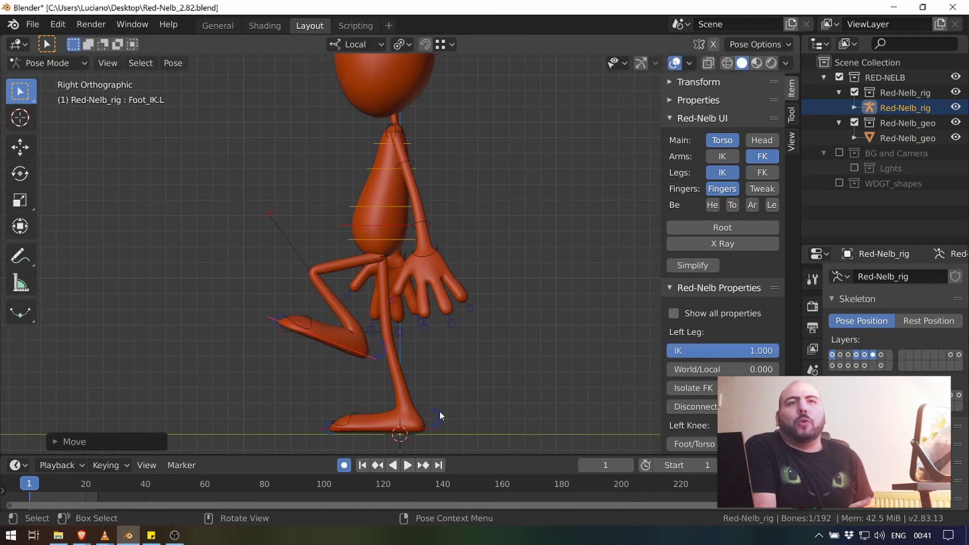
Pose the rig's arm, hand and palm controls in the side view to shape the opening walk pose
left_click(392, 283)
key("r")
left_click(389, 223)
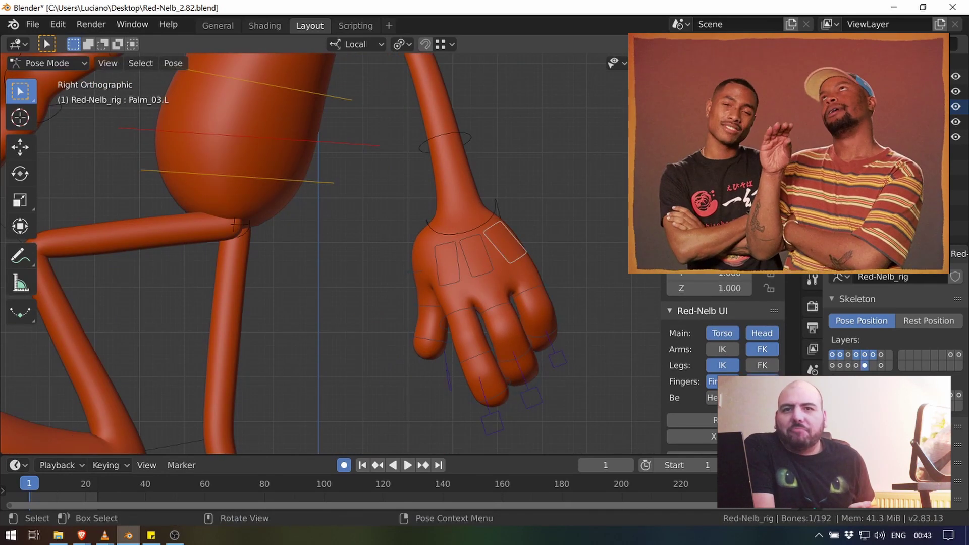
key("s")
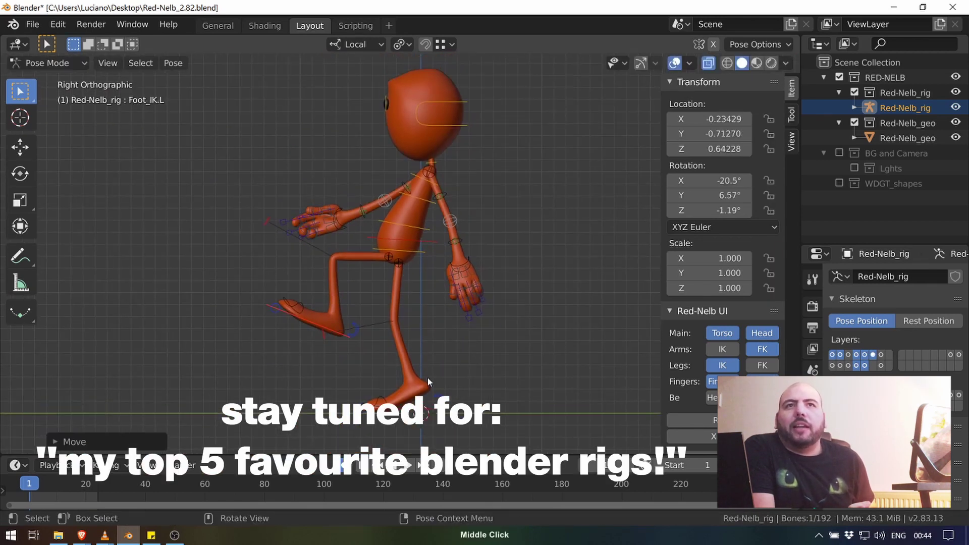
left_click(402, 263)
left_click(367, 214)
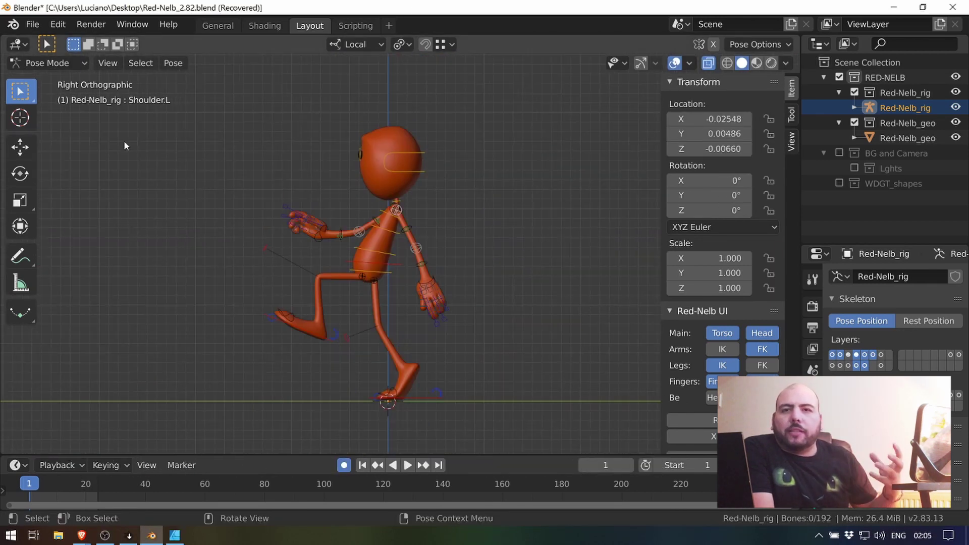
Save the file as Red-Nelb_2.82_walkTEST.blend and play the animation
key("ctrl+shift+s")
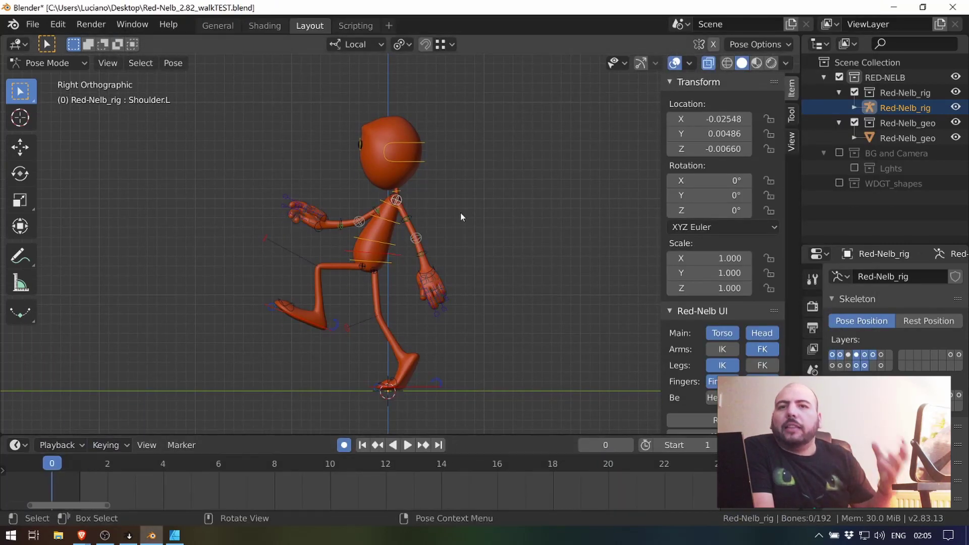
key("space")
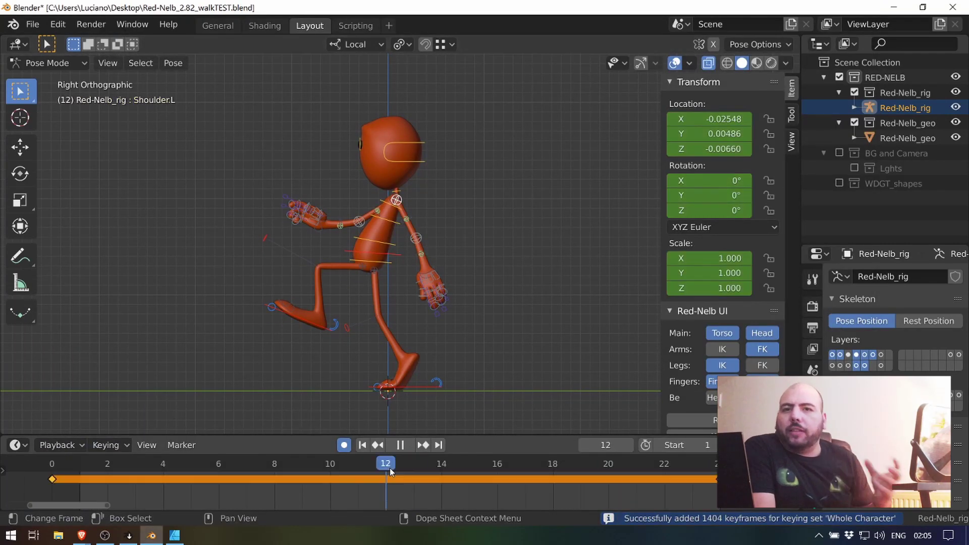
Shape a breakdown pose at frame 6 by moving the left foot control and rotating the spine control
key("shift+e")
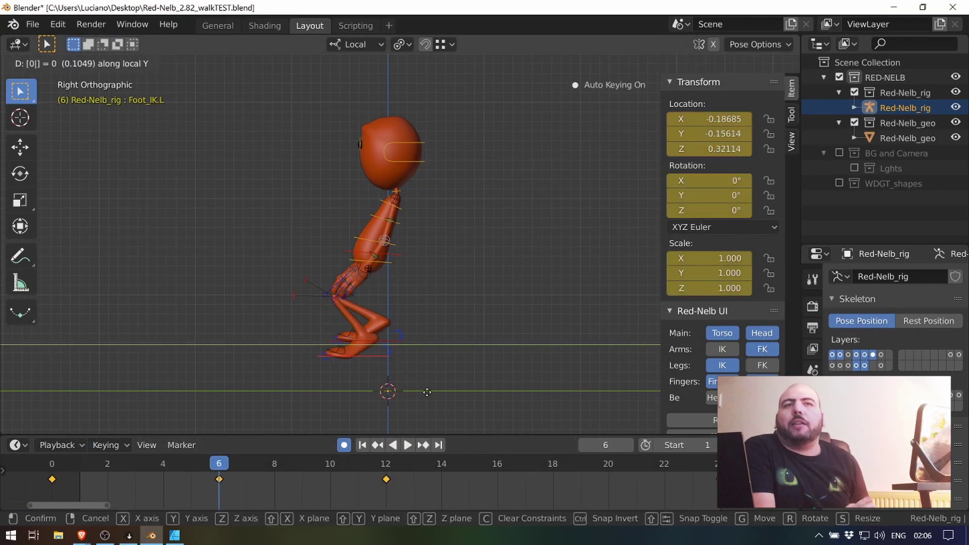
left_click(409, 369)
left_click(364, 255)
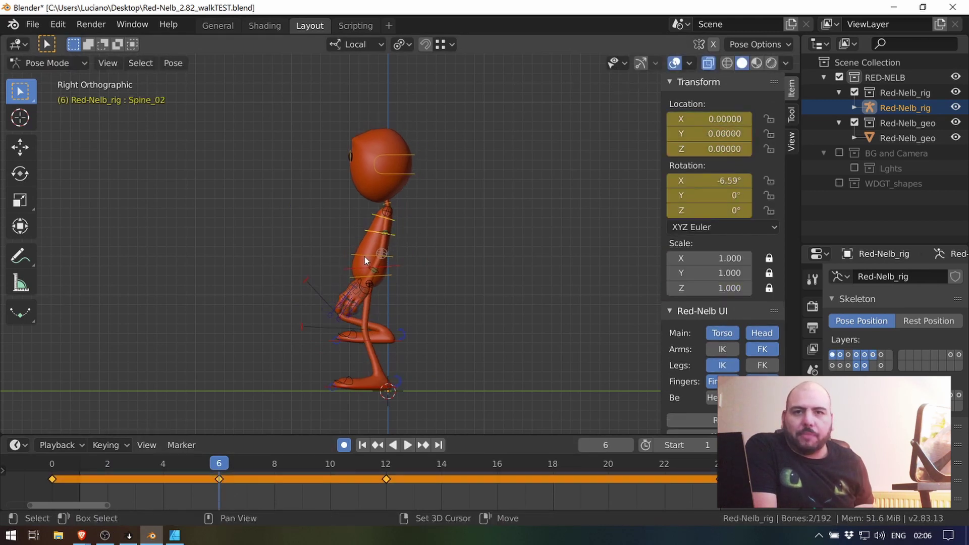
key("r")
left_click(387, 236)
Undo the latest series of changes to the character's pose
key("ctrl+z")
key("ctrl+z")
key("ctrl+z")
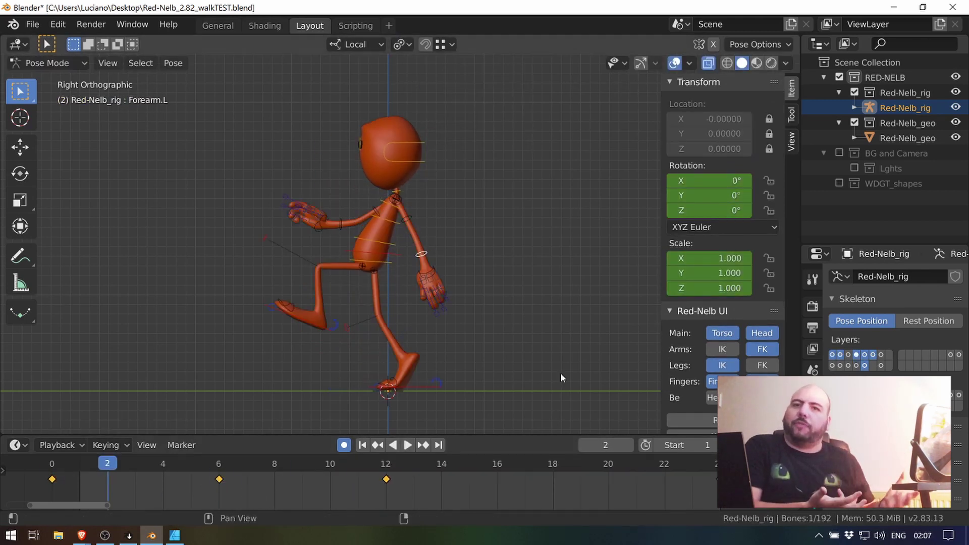
key("ctrl+z")
key("ctrl+z")
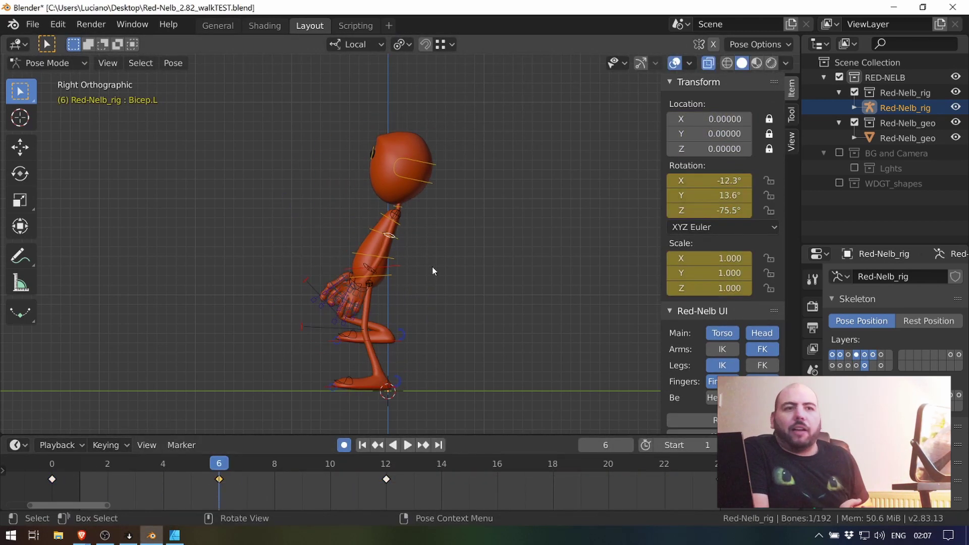
right_click(429, 383)
key("ctrl+z")
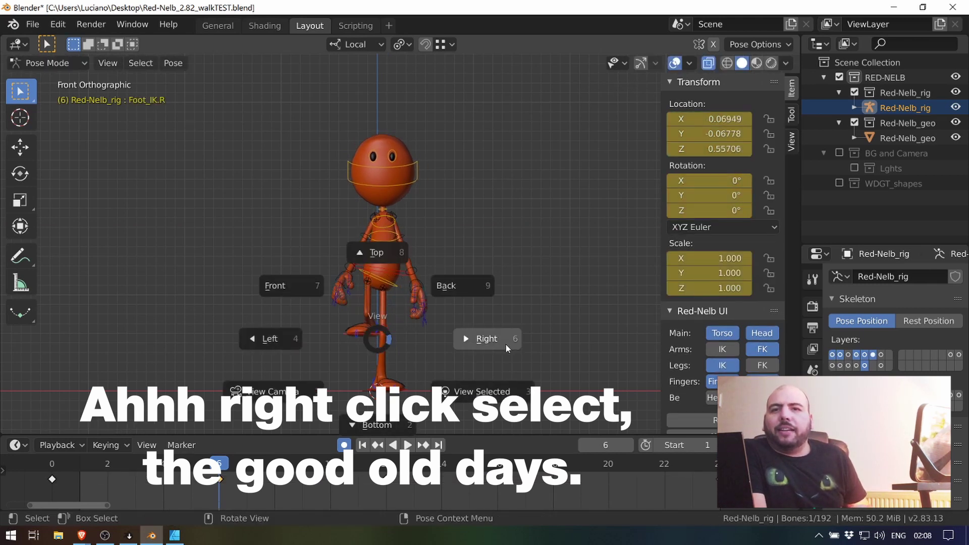
Select the upper spine control at frame 6 and check the pose from the right side view
left_click(505, 344)
right_click(391, 252)
key("grave")
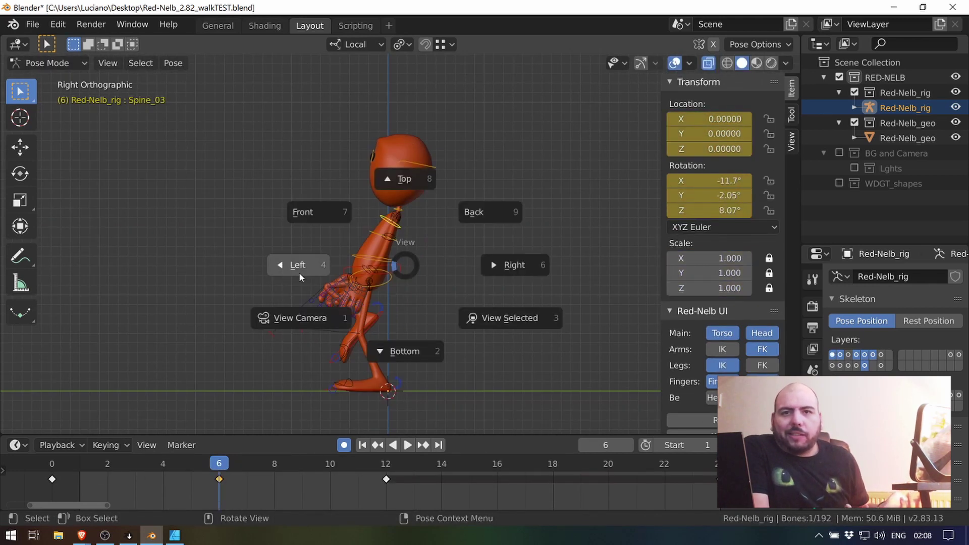
key("f")
key("ctrl+z")
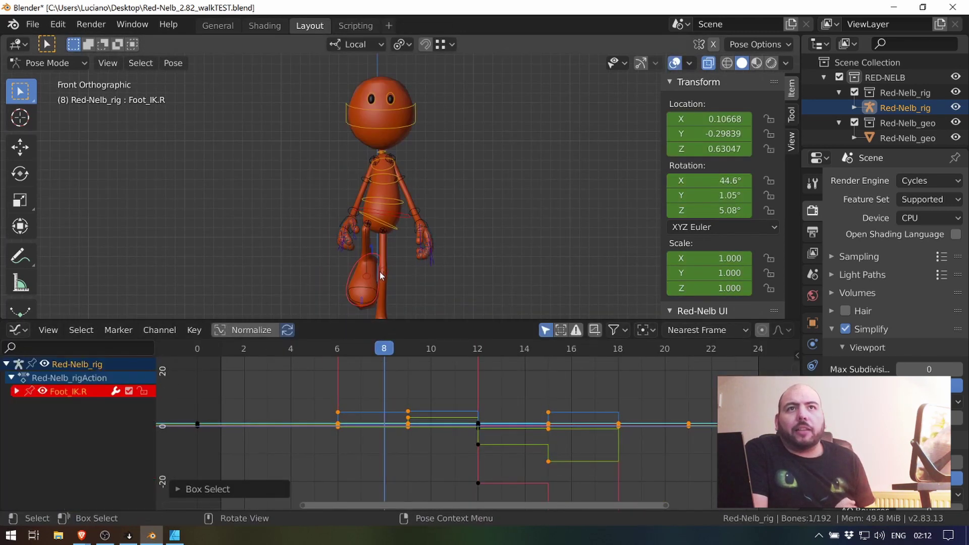
Flatten the right foot IK control's X location curve by scaling its keys along Y, and play the walk
key("g")
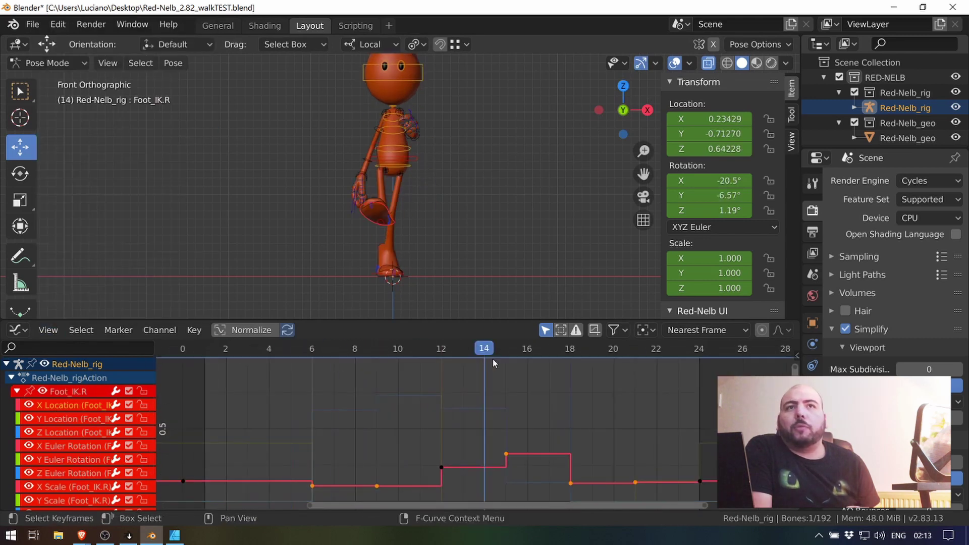
key("s")
key("y")
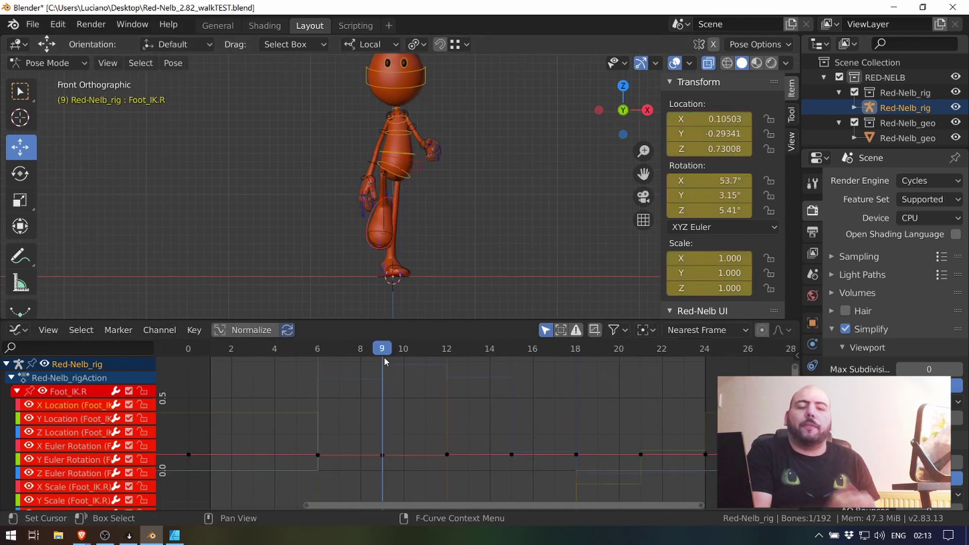
key("space")
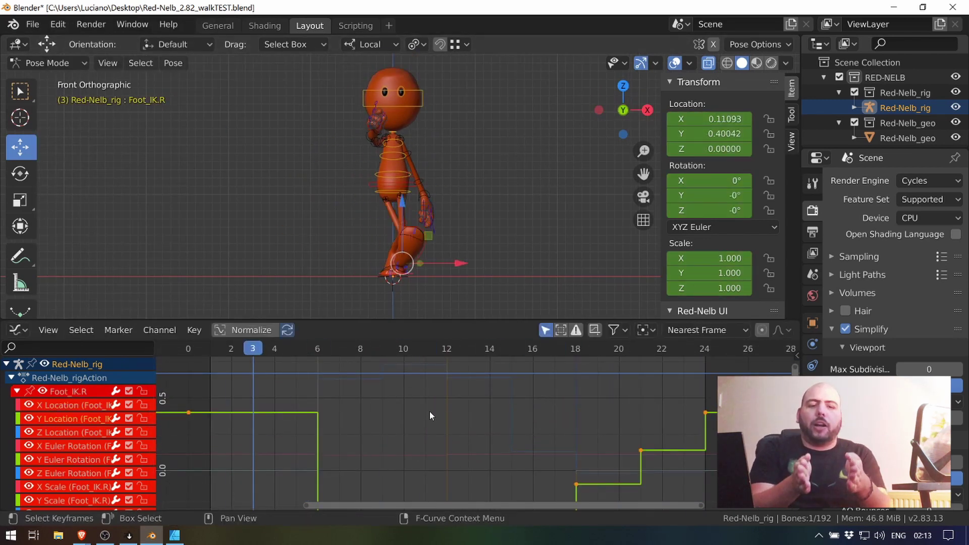
Move the right foot IK control's Y location key at frame 9 up by about 1.29 to frame 10
key("Home")
key("Escape")
left_click_drag(393, 451, 407, 386)
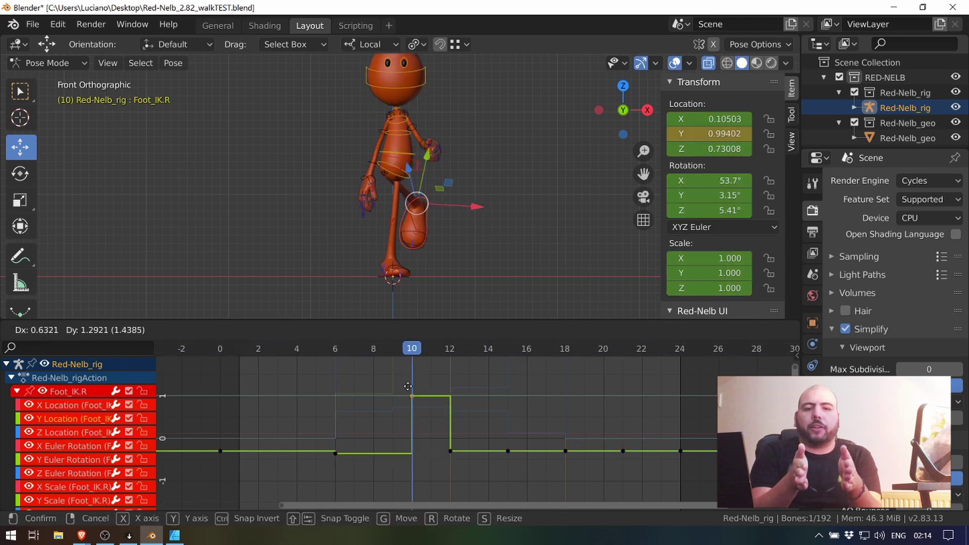
Try lowering the left foot IK control's Y location keys at frames 6 and 9 by about 0.95
left_click(395, 268)
left_click_drag(321, 409, 426, 464)
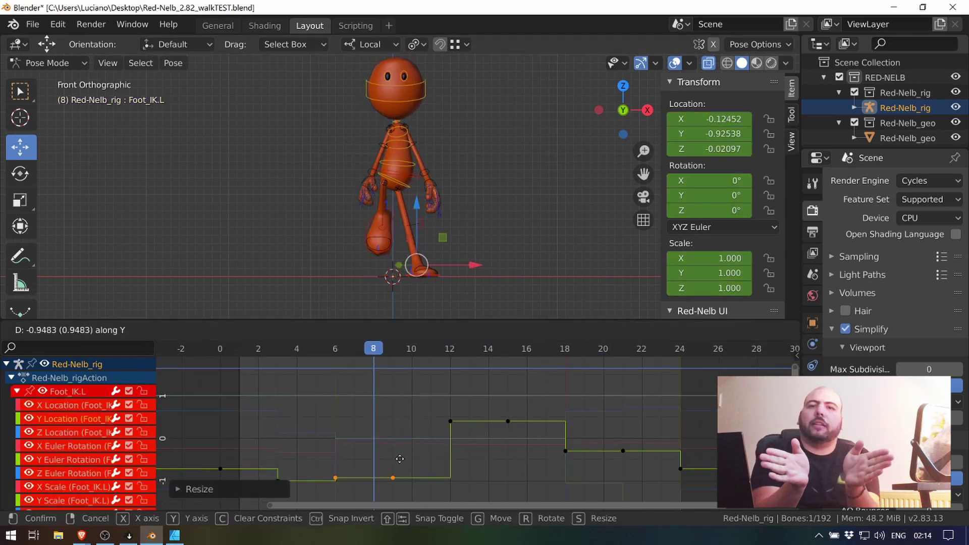
key("ctrl+z")
key("space")
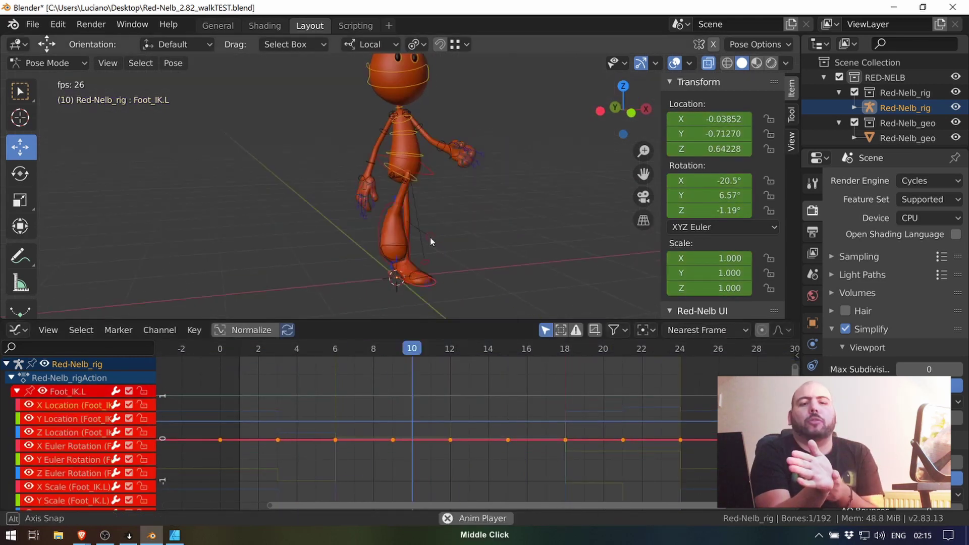
key("ctrl+z")
Set the Move tool's orientation to Global and start moving the foot control
left_click(177, 44)
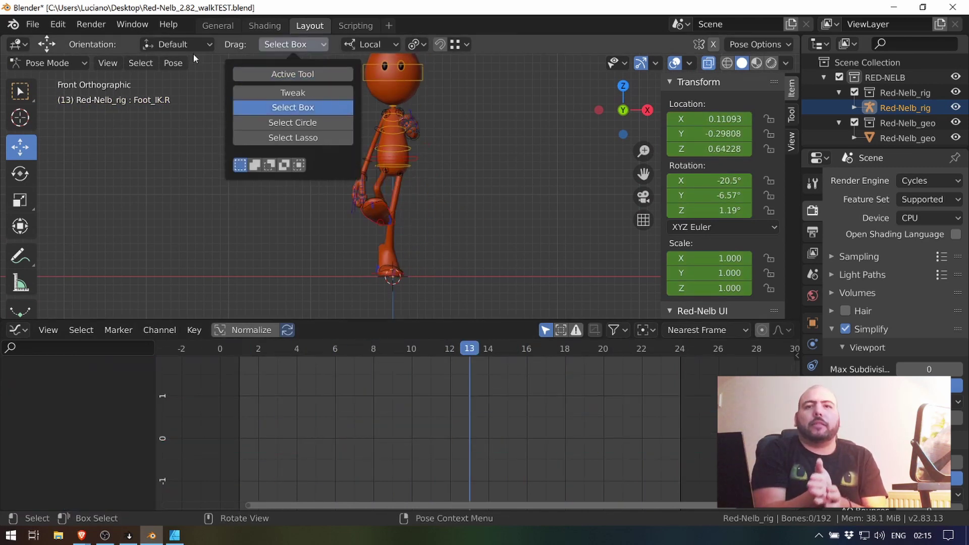
left_click(176, 76)
left_click(177, 44)
left_click(177, 90)
key("g")
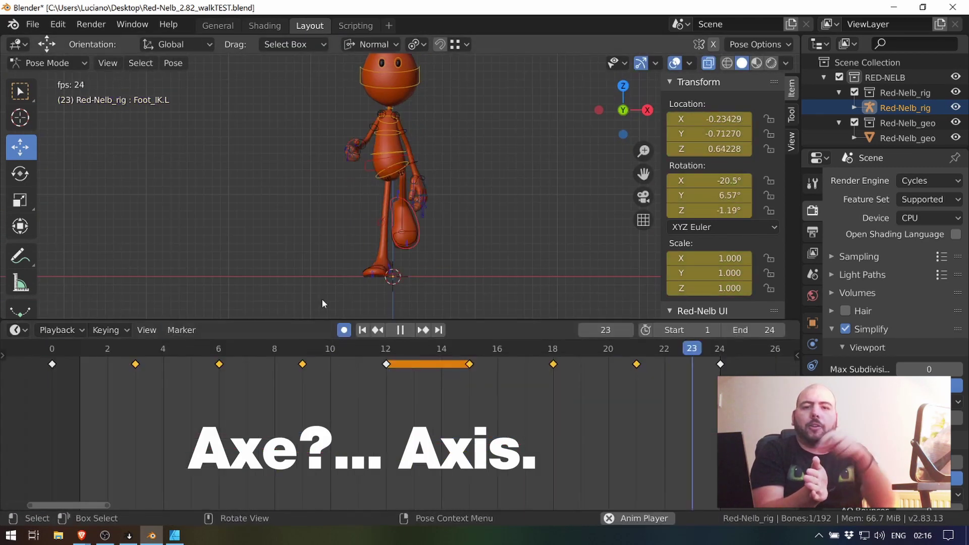
Scrub the walk to frame 12 and move the left foot control backward along the ground
left_click_drag(282, 348, 414, 348)
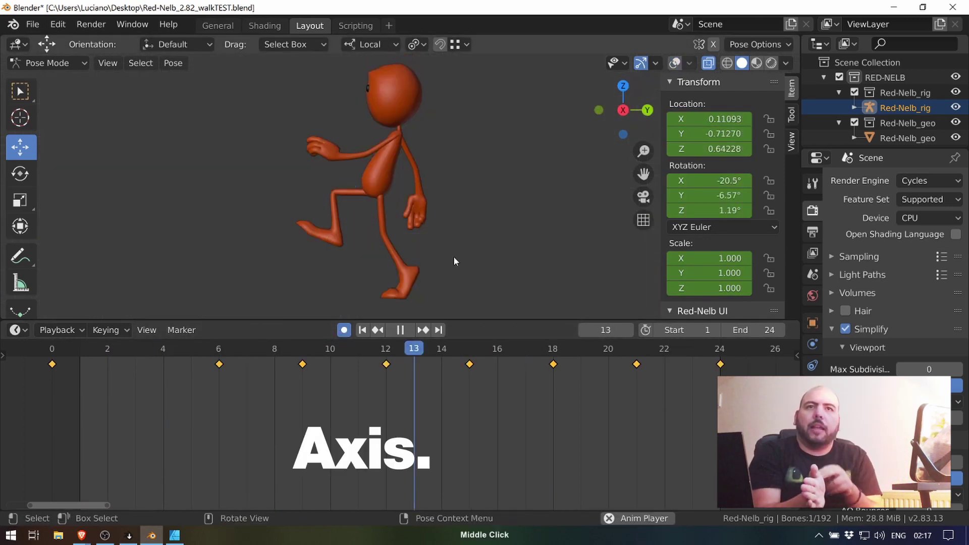
left_click(303, 348)
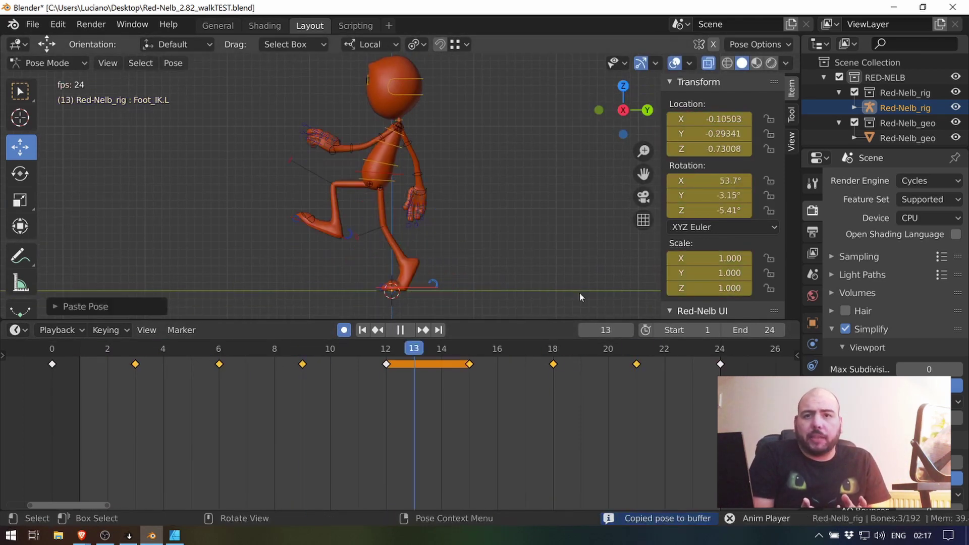
key("space")
left_click(396, 359)
key("g")
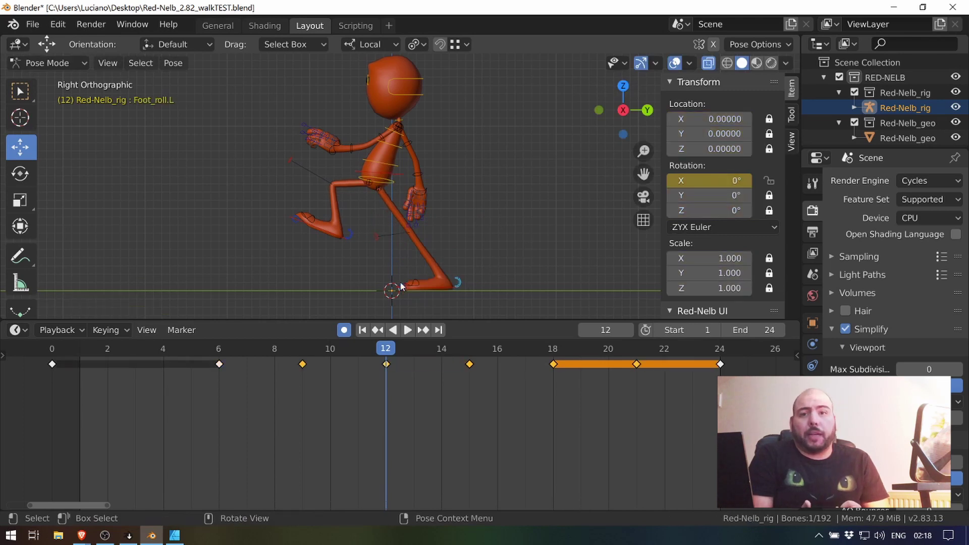
Play the walk with the viewport overlays hidden, then rotate the left foot control
key("space")
key("shift+alt+z")
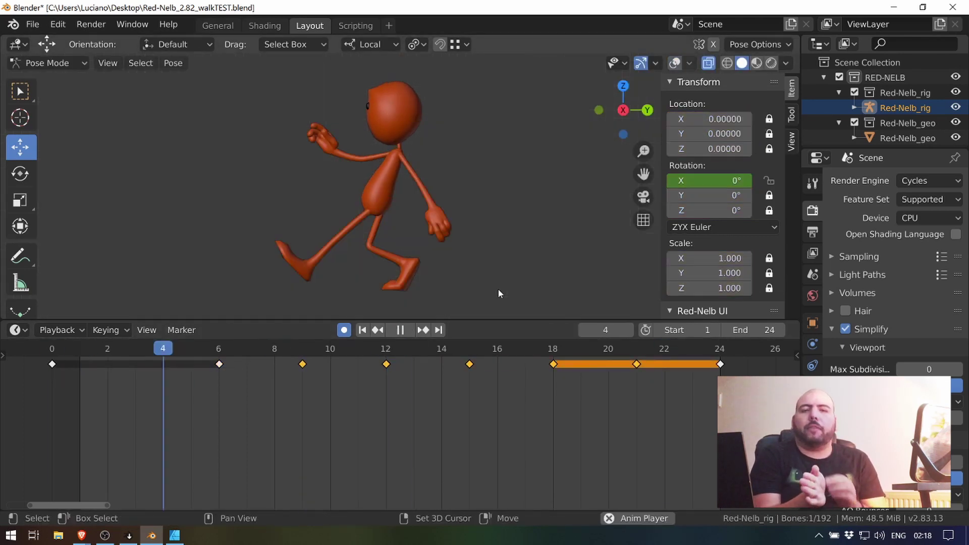
key("shift+alt+z")
key("r")
left_click(428, 382)
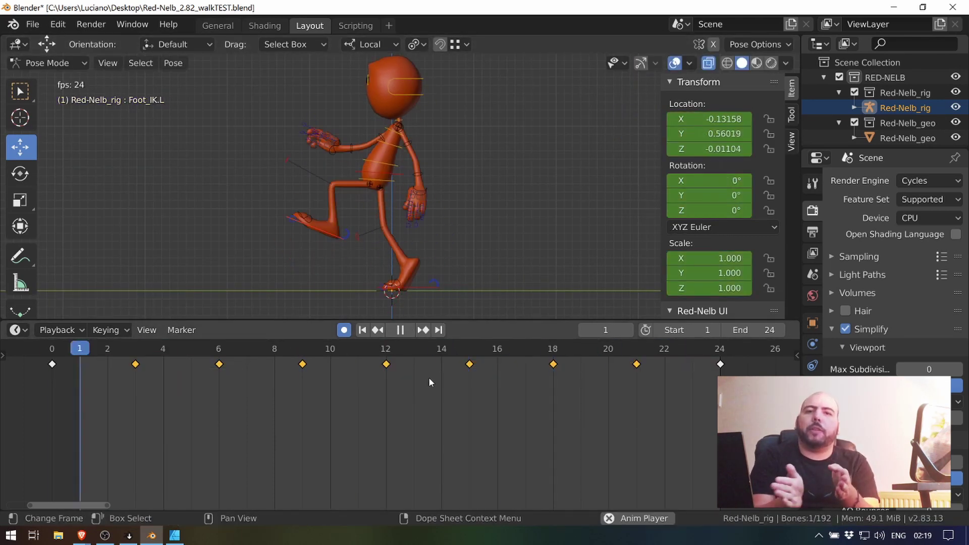
Copy the pose of all the rig's controls and paste it at frame 0
key("space")
key("a")
key("ctrl+c")
key("ctrl+v")
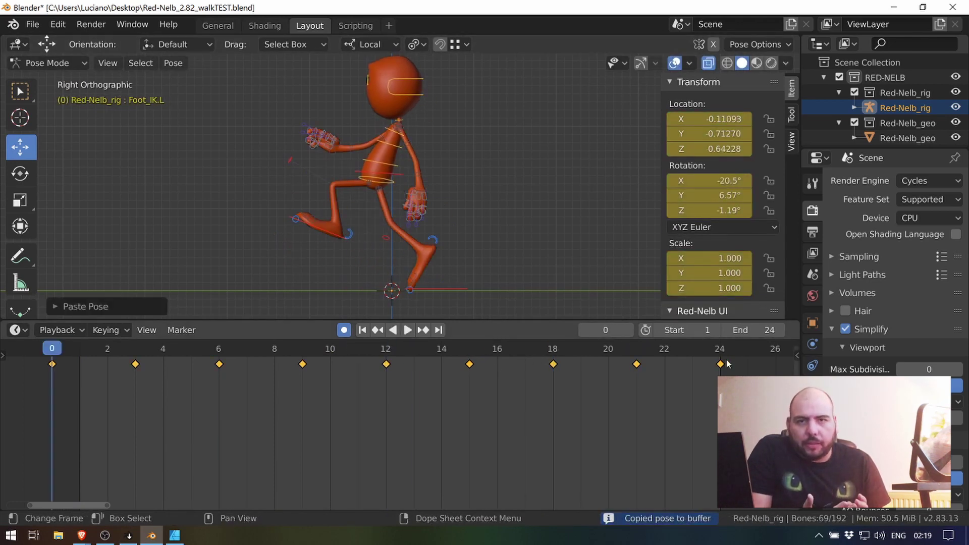
Play the walk with overlays hidden and inspect the motion from an angled view
key("space")
key("shift+alt+z")
middle_click_drag(377, 257, 500, 249)
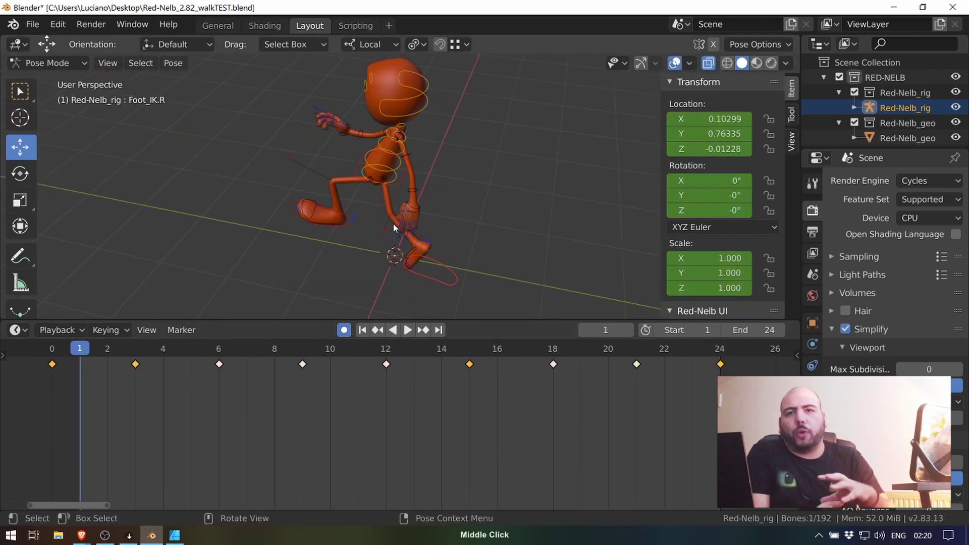
key("Escape")
key("shift+alt+z")
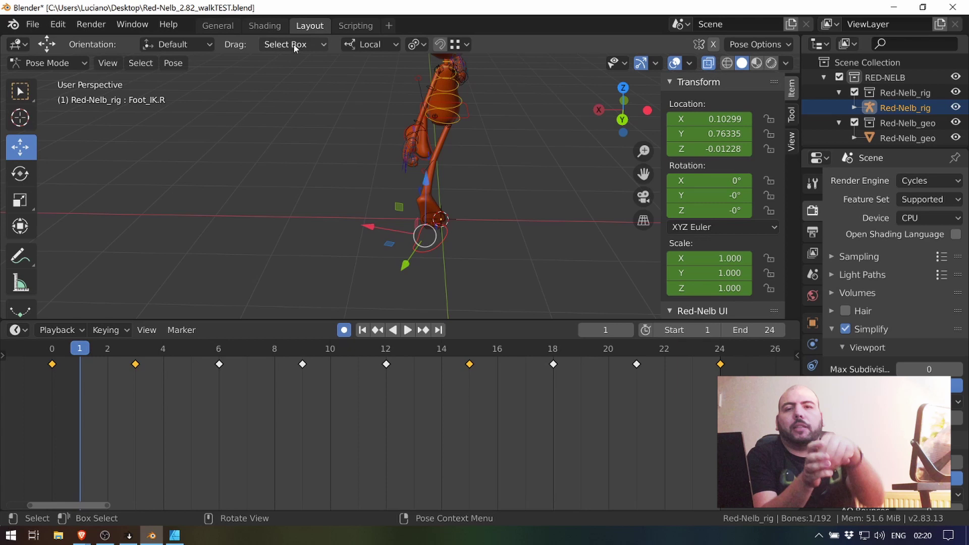
Try scaling the right foot IK control's Y Euler rotation keys by about 1.4
left_click(386, 44)
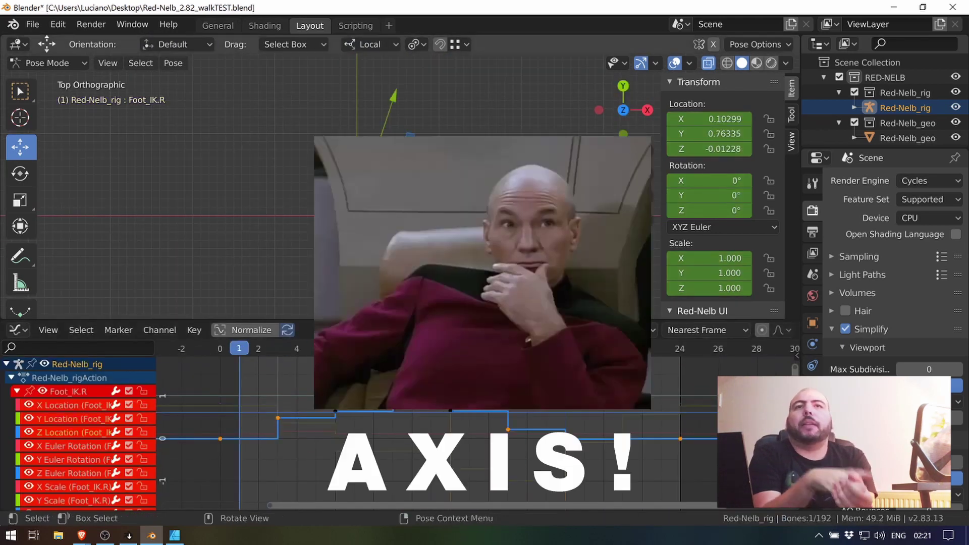
key("s")
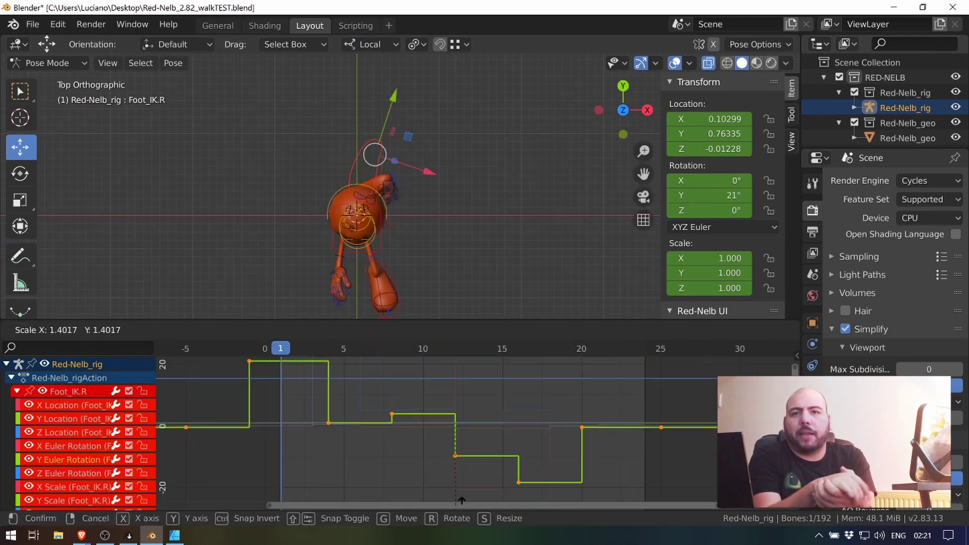
left_click(436, 427)
Try Propagate Pose on the right foot IK control and undo the last two changes
key("ctrl+Tab")
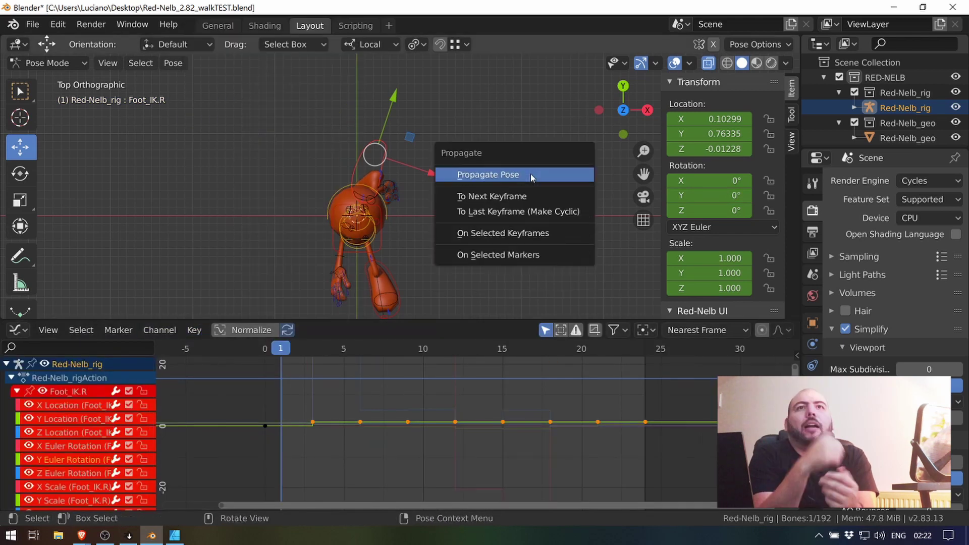
left_click(488, 171)
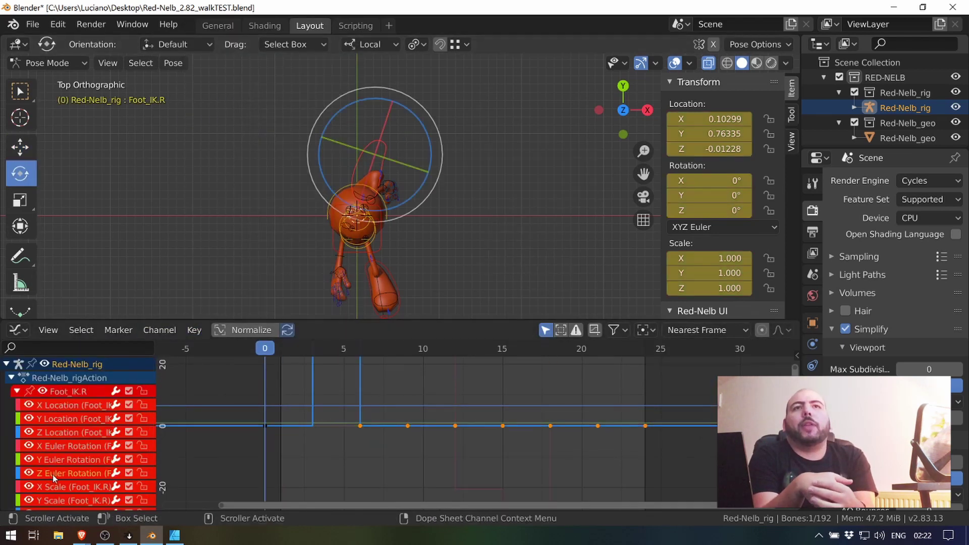
left_click(280, 363)
key("ctrl+z")
key("ctrl+z")
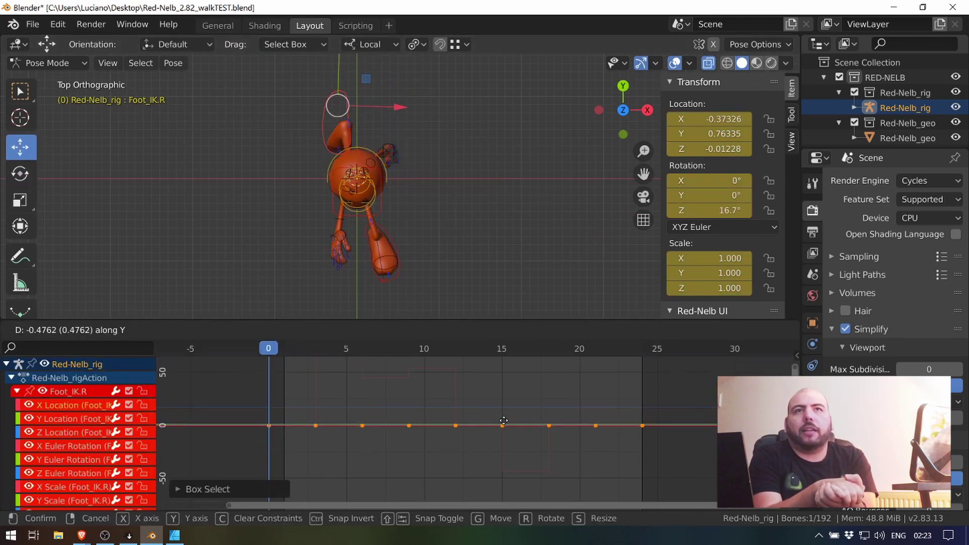
Lower the right foot IK control's selected curve keys by about 0.48 and propagate its pose
left_click(504, 421)
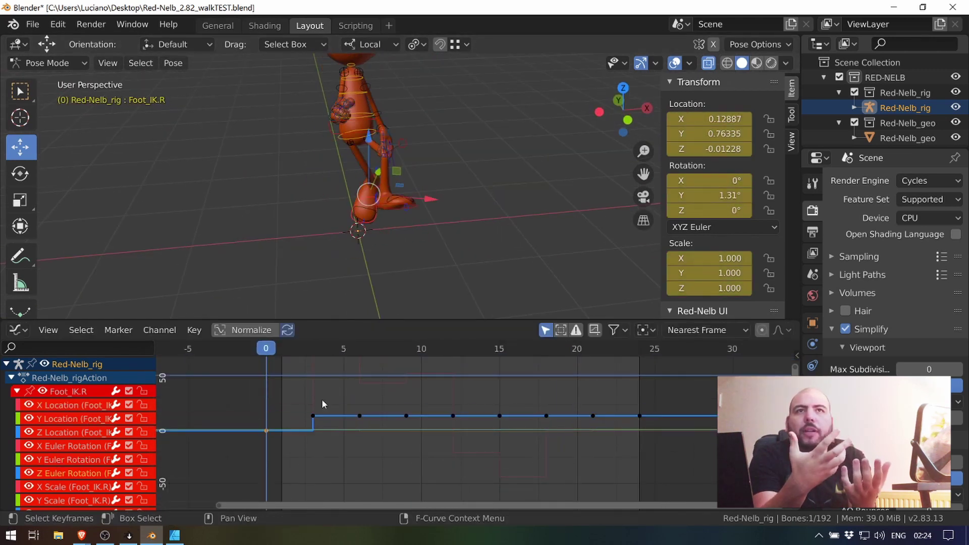
key("alt+p")
left_click(482, 120)
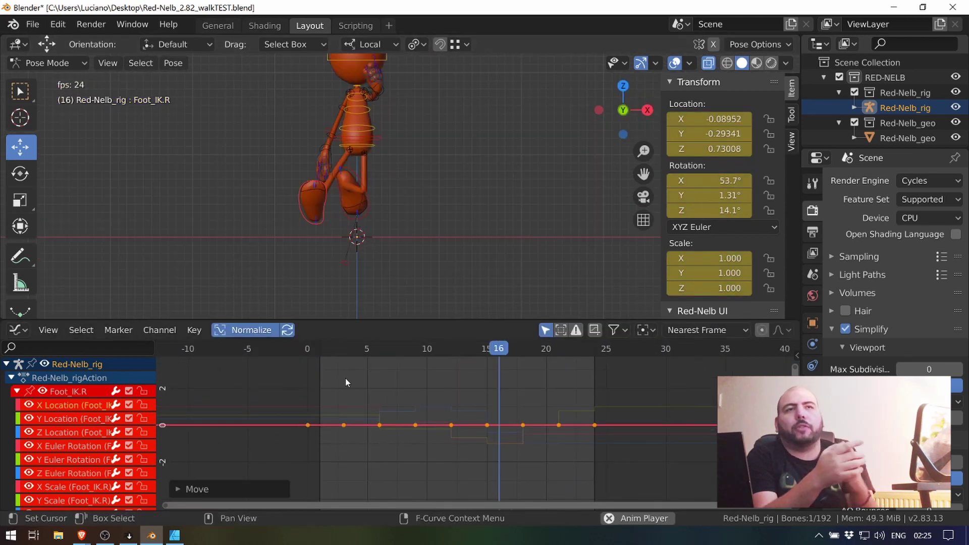
Play the walk from the front and an angled view, and examine the right leg's space-switching properties
key("space")
key("space")
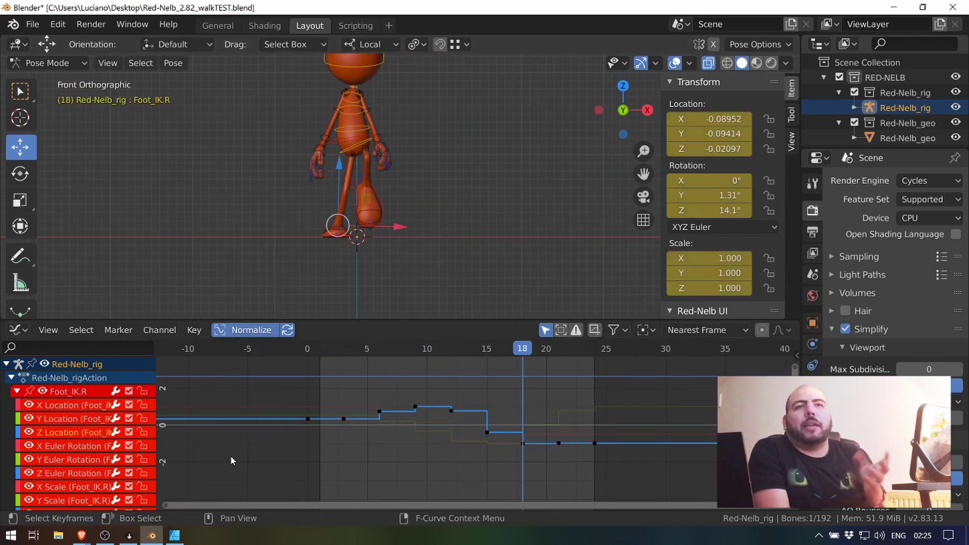
middle_click_drag(393, 252, 370, 244)
key("space")
scroll(722, 202, "down", 10)
right_click(650, 200)
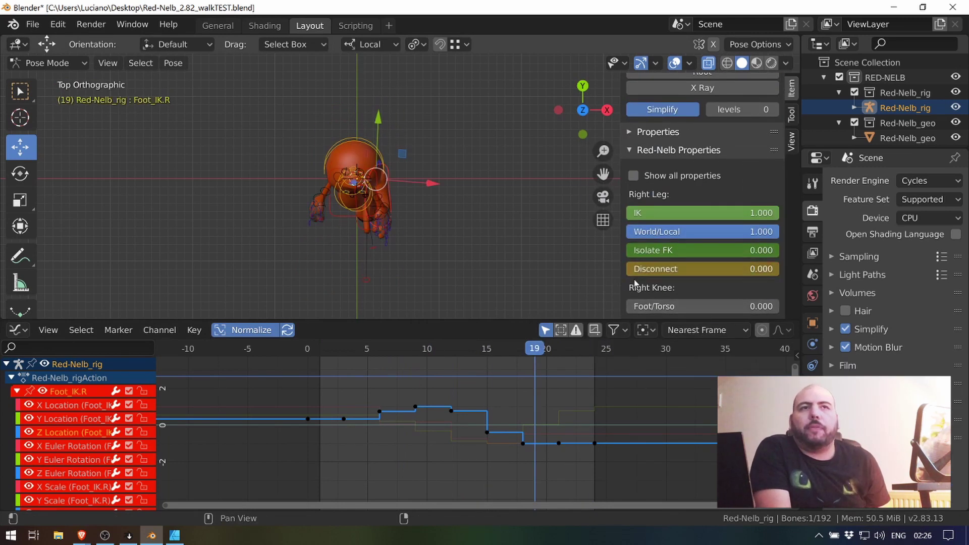
right_click(634, 284)
left_click(656, 303)
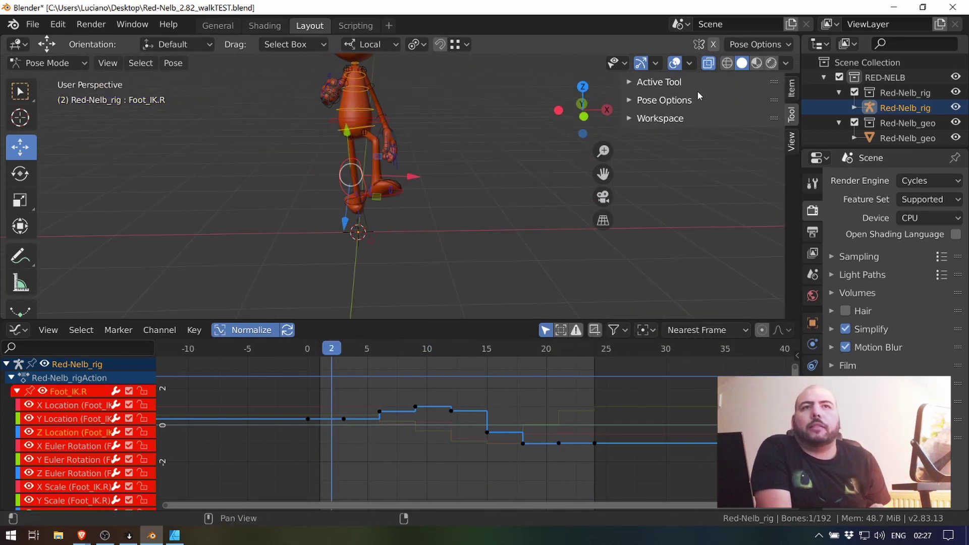
Set the Rigify Quat/Euler Converter's target rotation order to XZY and return to the rig's properties
left_click(722, 180)
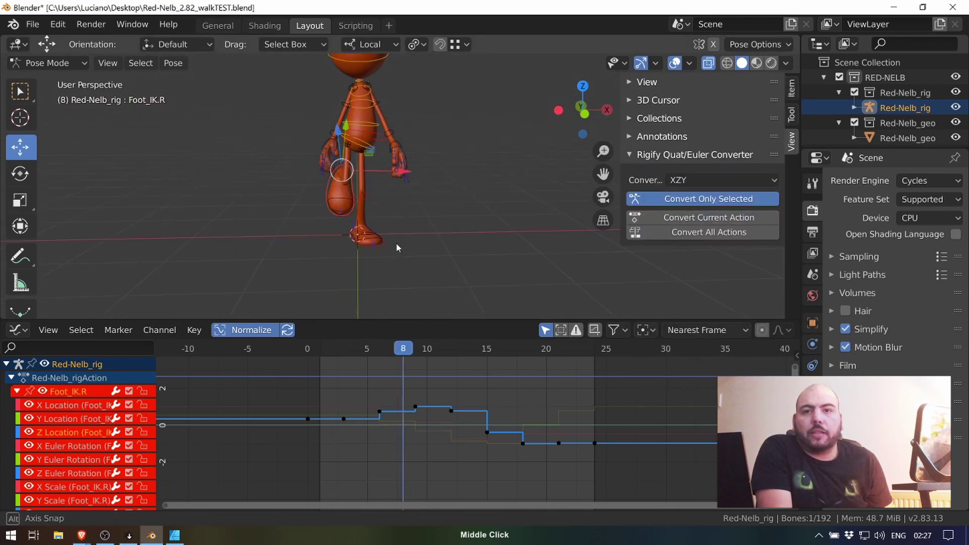
key("g")
key("Escape")
left_click(274, 249)
left_click(793, 94)
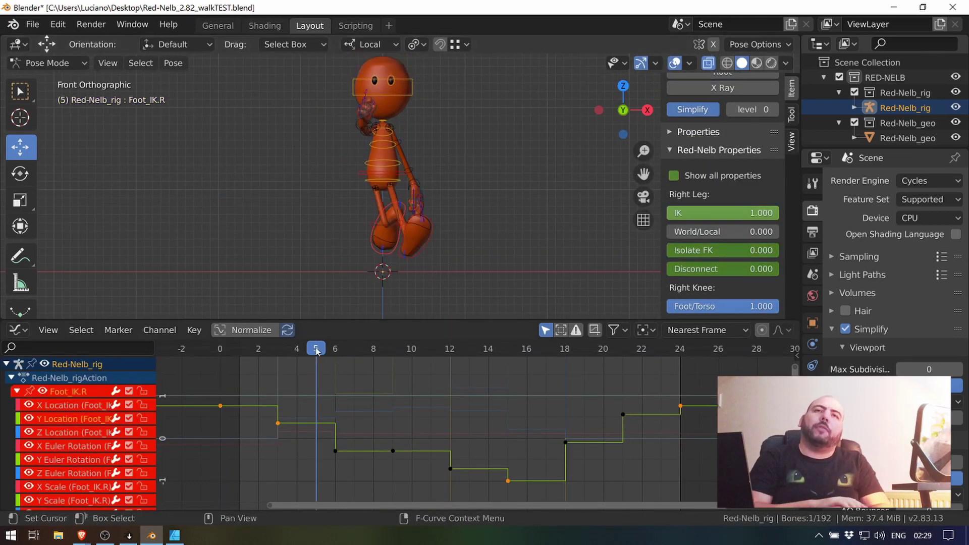
Copy the right foot IK control's pose at frame 21
left_click(396, 350)
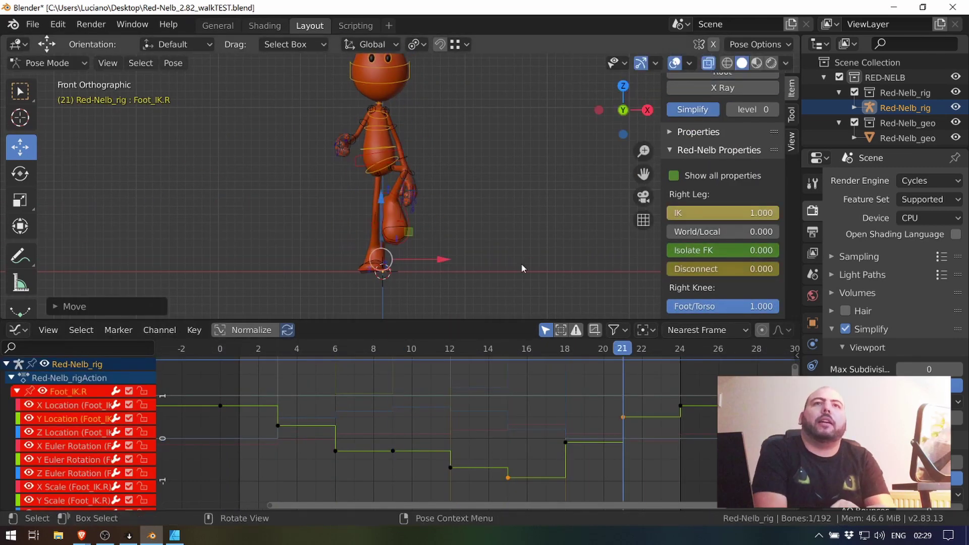
key("ctrl+c")
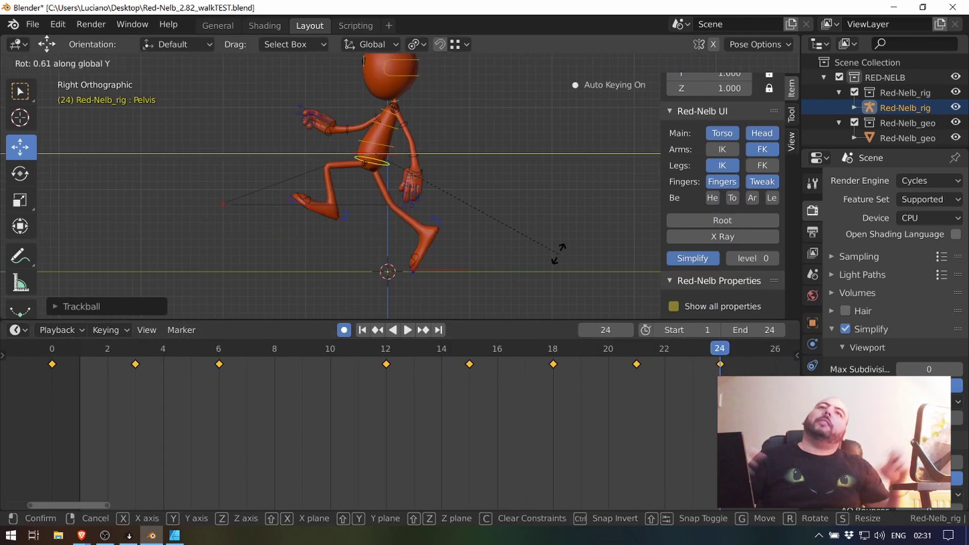
middle_click_drag(558, 242, 463, 223)
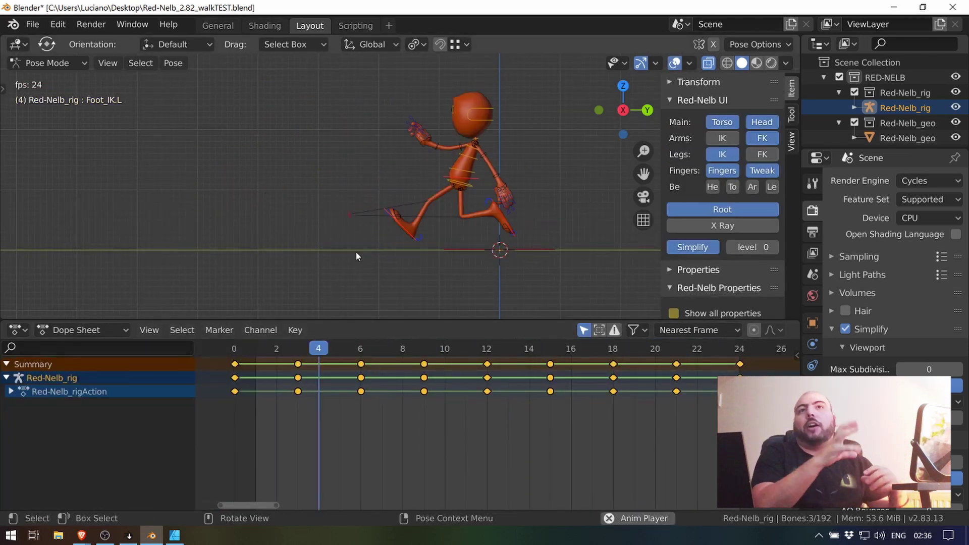
Try duplicating the walk's keyframes past frame 24 to extend the animation to frame 39
key("Escape")
scroll(270, 388, "down", 5)
key("shift+d")
left_click(541, 362)
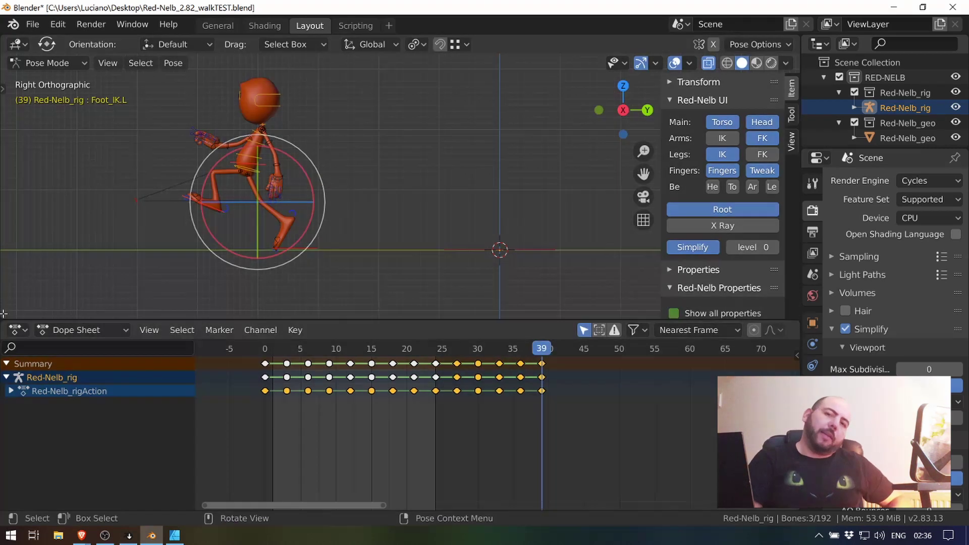
Split off a separate timeline area between the viewport and the Dope Sheet, and preview the walk
left_click_drag(3, 313, 3, 294)
key("space")
left_click(478, 348)
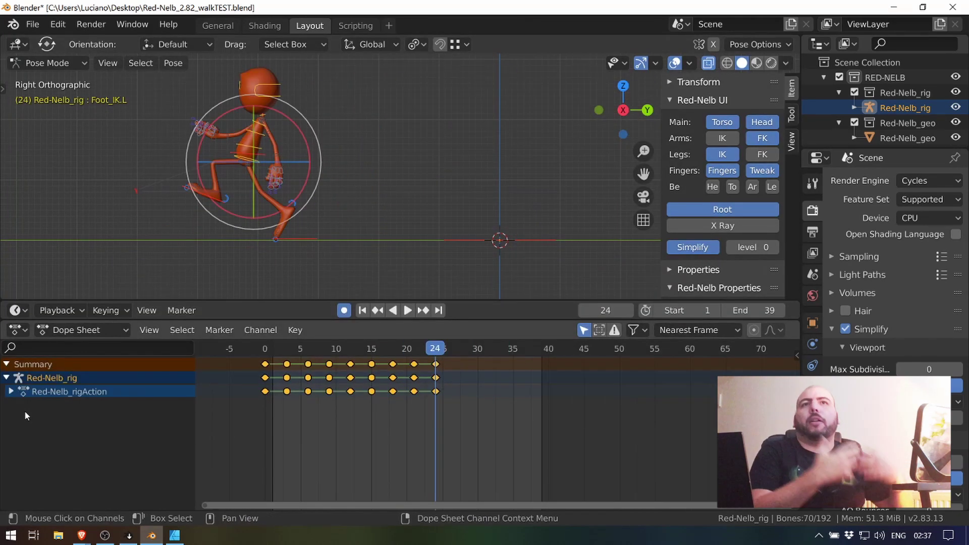
Keyframe the selected rig controls, duplicate the frame 0 keys onto frame 24 and play the result
key("ctrl+KP_Add")
key("i")
left_click(274, 365)
middle_click_drag(265, 364, 274, 364)
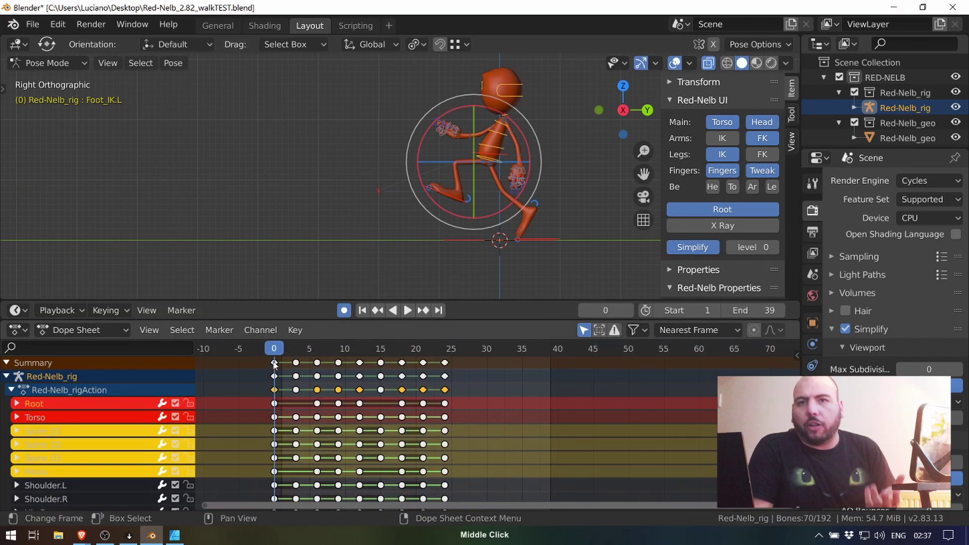
key("shift+d")
left_click(446, 366)
key("space")
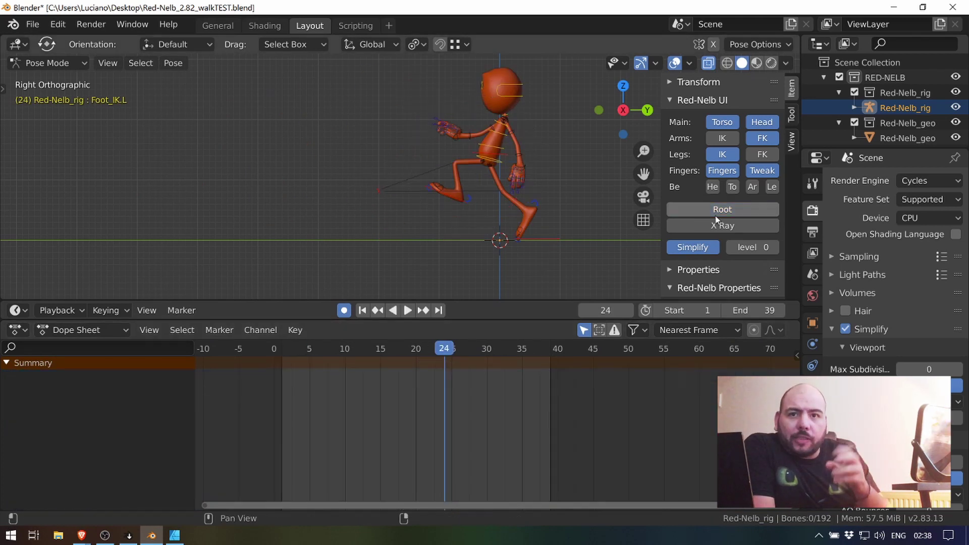
Move the torso and both foot IK controls forward along global Y, by about -4 units at frame 27
left_click(518, 237)
key("t")
left_click(504, 158)
key("g")
key("y")
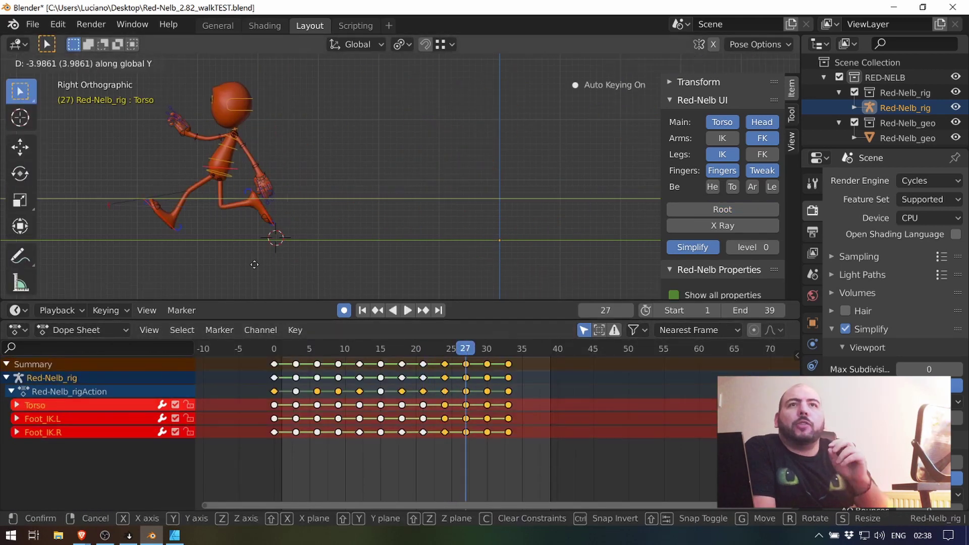
left_click(275, 234)
key("g")
key("y")
left_click(386, 223)
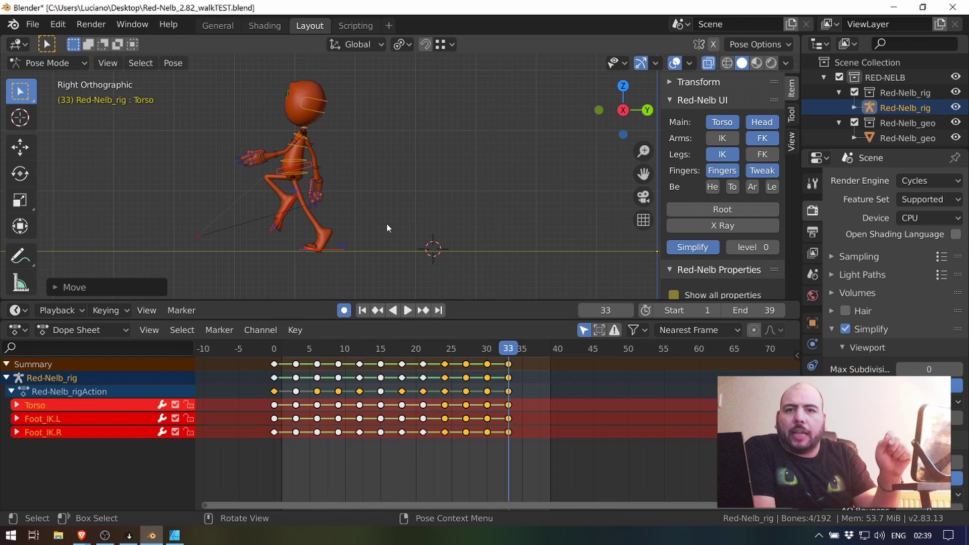
Disconnect the arms and legs at frame 30 by setting their Disconnect properties to 1.000
key("Down")
left_click(378, 239, "shift")
middle_click_drag(722, 202, 722, 126)
scroll(743, 249, "down", 5)
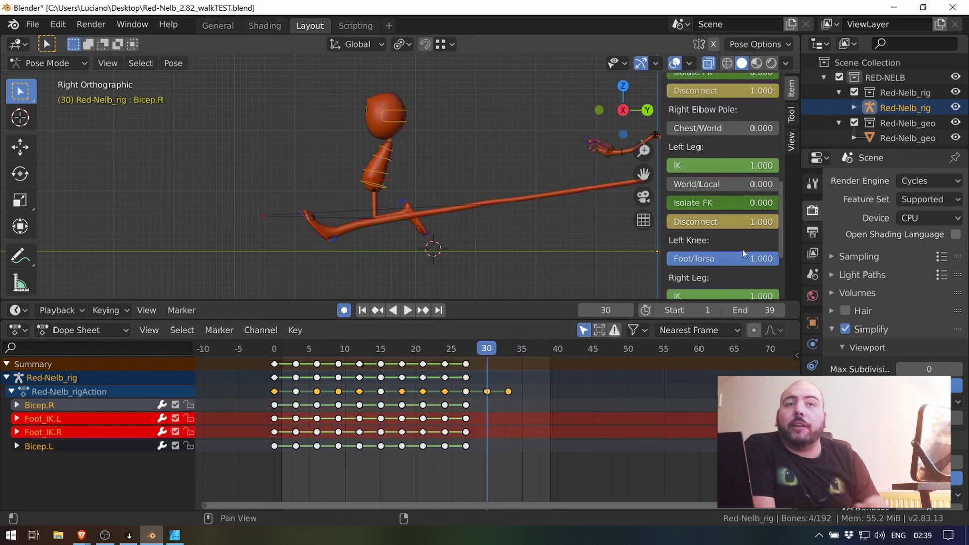
Reposition the foot IK controls and the torso control for the frame 30 pose
key("g")
left_click(335, 228)
left_click(198, 252)
key("g")
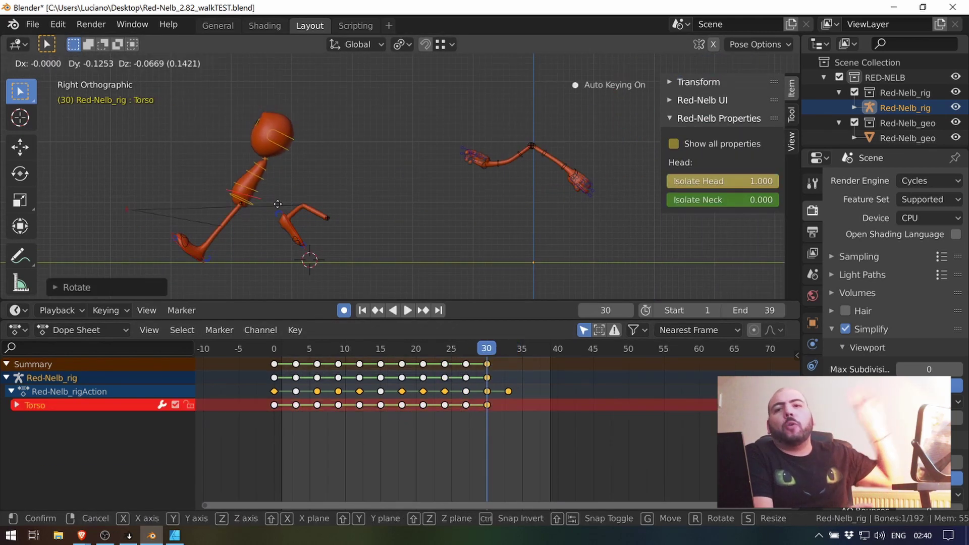
left_click(207, 238)
Rotate the right bicep control by about 56° at frame 30 and undo the last change
key("r")
key("r")
left_click(507, 158)
key("r")
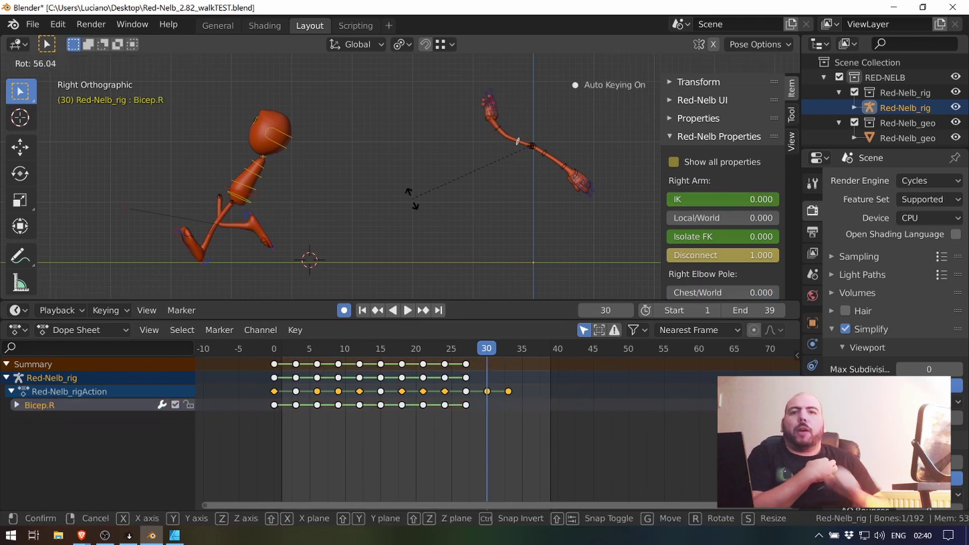
left_click(331, 176)
key("ctrl+z")
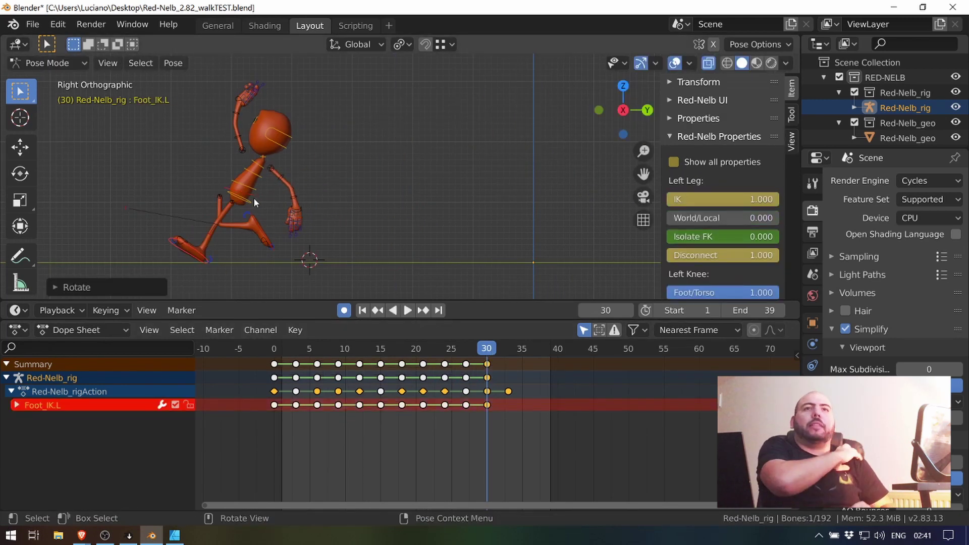
Place the 3D cursor under the front foot and rotate the torso, shoulder, hip and foot controls around it at frame 33
left_click(186, 262)
key("w")
key("Right")
key("Right")
key("Right")
key("r")
left_click(182, 223)
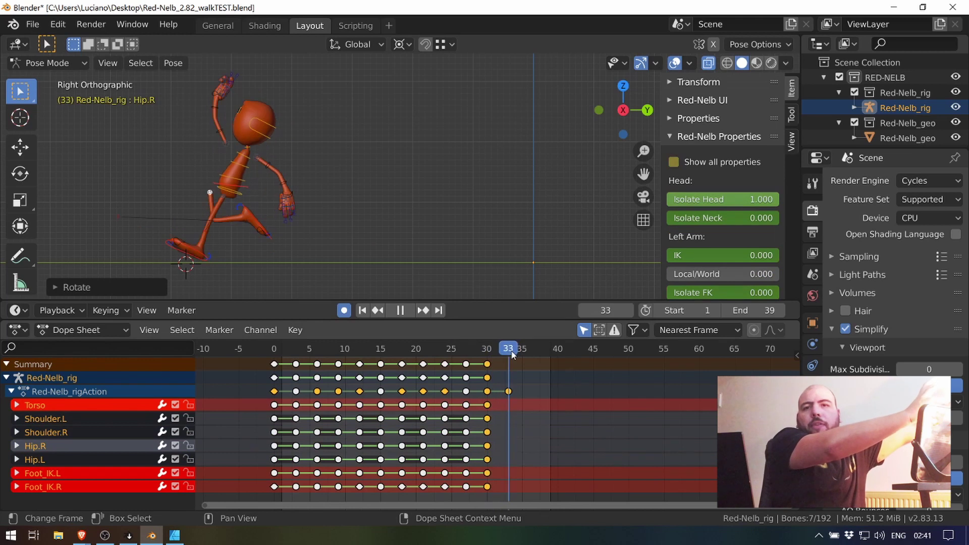
Lower the right hip and foot IK controls by about 0.55 in Z at frame 33, working from the front view
left_click(262, 171)
key("g")
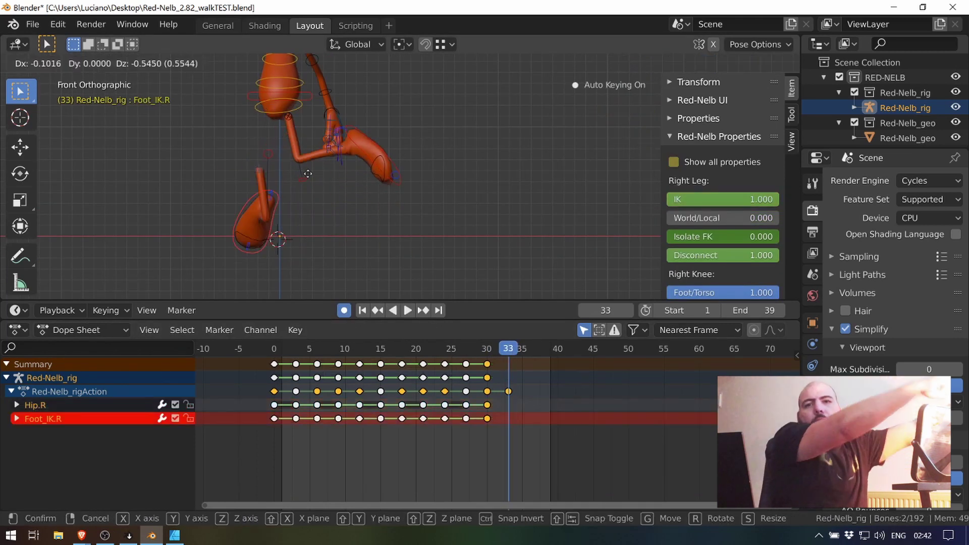
key("g")
left_click(316, 250)
middle_click_drag(315, 251, 471, 144)
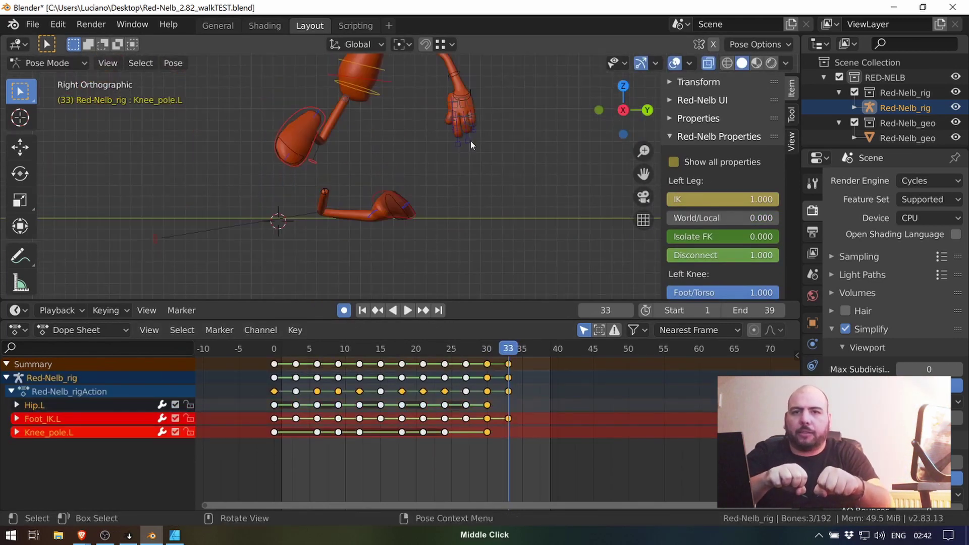
Lower the torso control toward the folded legs and adjust its rotation at frame 33
middle_click_drag(381, 171, 384, 244, "shift")
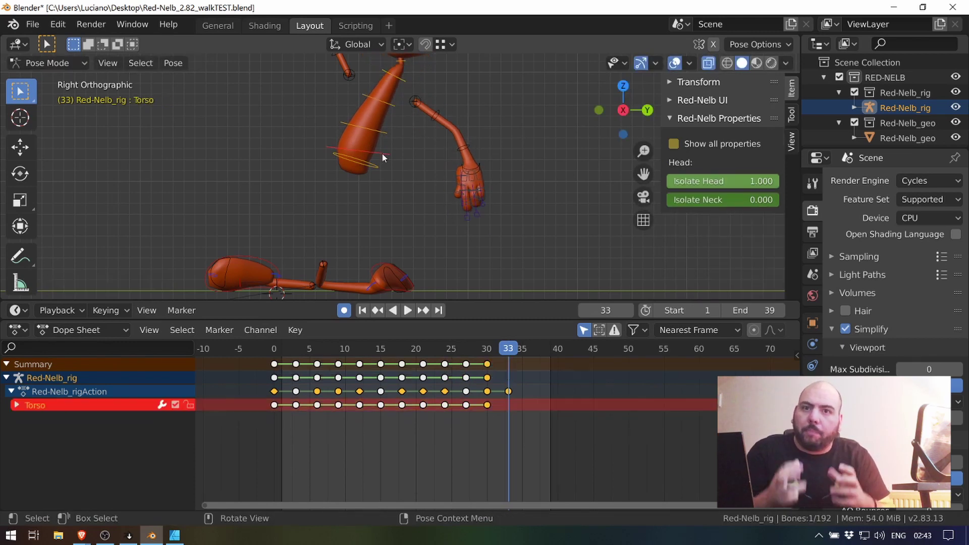
left_click(410, 174)
key("r")
left_click(432, 190)
Rotate the left shoulder control by about 18° and bring both arms up beside the head at frame 33
key("r")
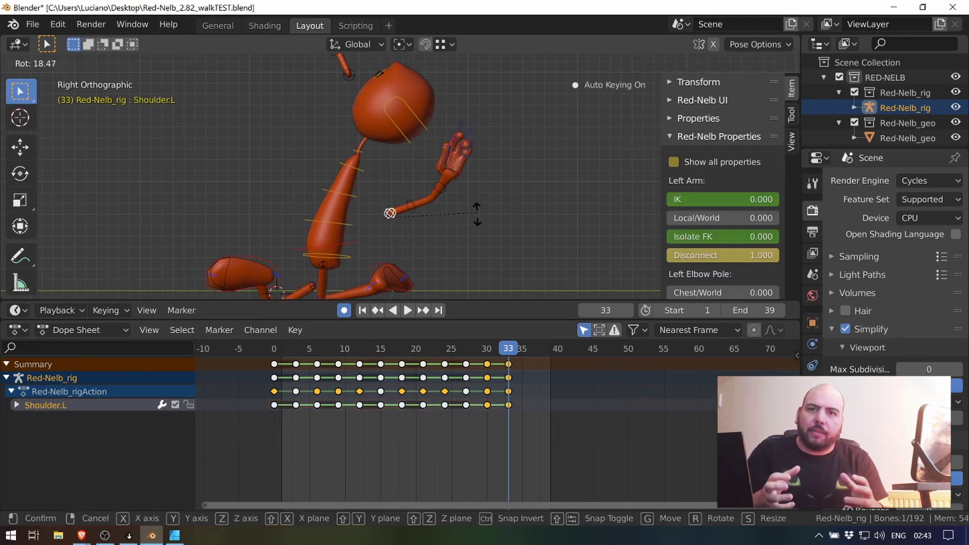
left_click(390, 211)
left_click(455, 155)
left_click(490, 127)
middle_click_drag(485, 132, 423, 96)
left_click(426, 98)
key("space")
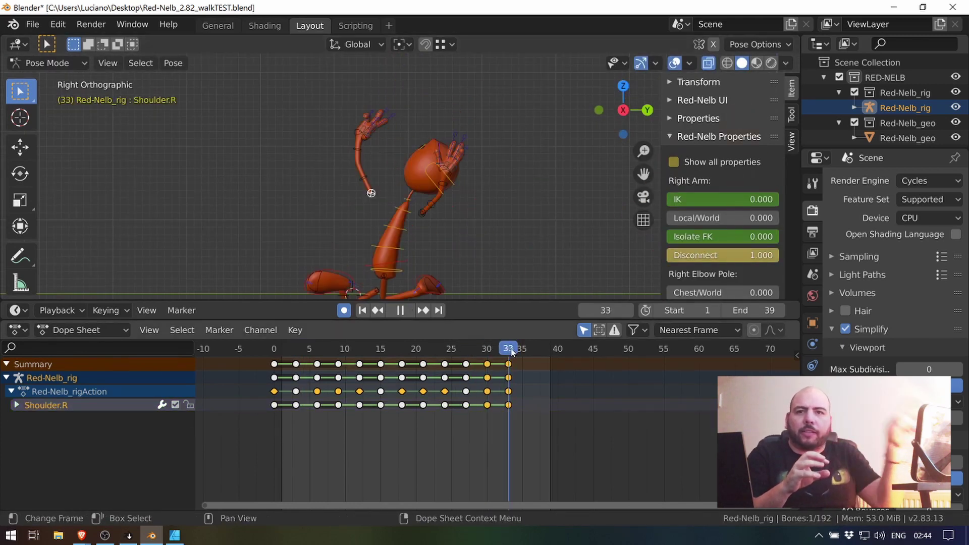
Shift the torso back over the feet and reposition the head and right forearm at frame 33
key("space")
left_click_drag(432, 273, 390, 276)
left_click(419, 233)
left_click(367, 159)
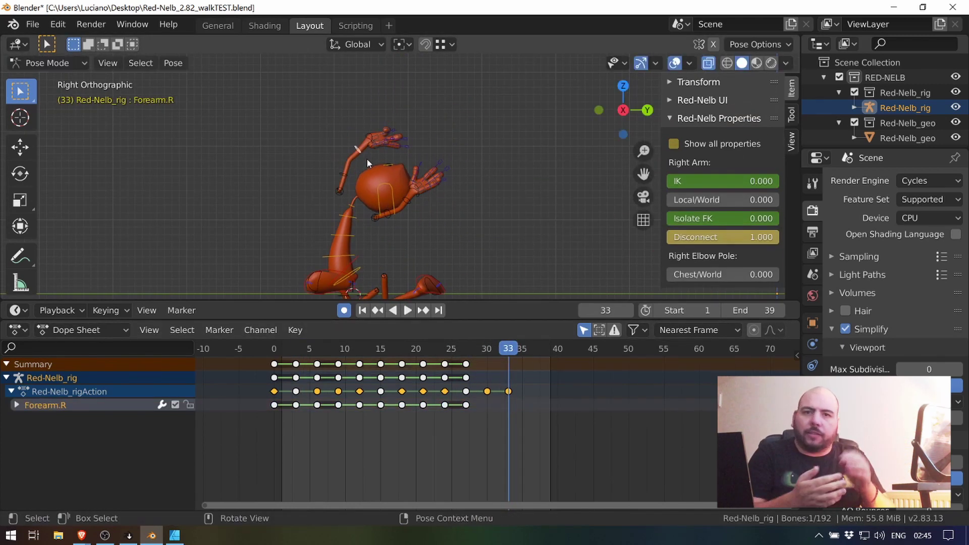
key("g")
left_click(447, 279)
Go to frame 36 and pose the spine and neck controls into a deep forward curve
key("Right")
key("Right")
key("Right")
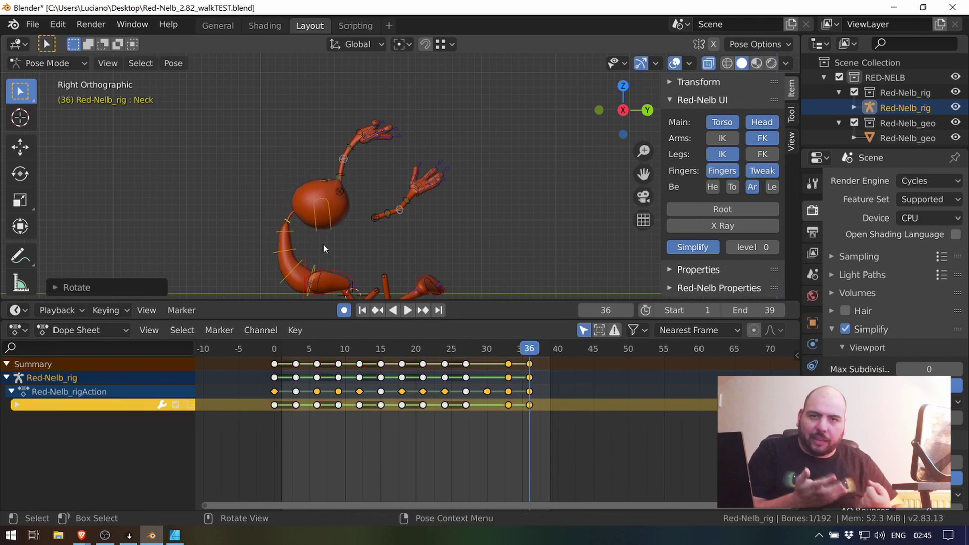
left_click(246, 287)
key("g")
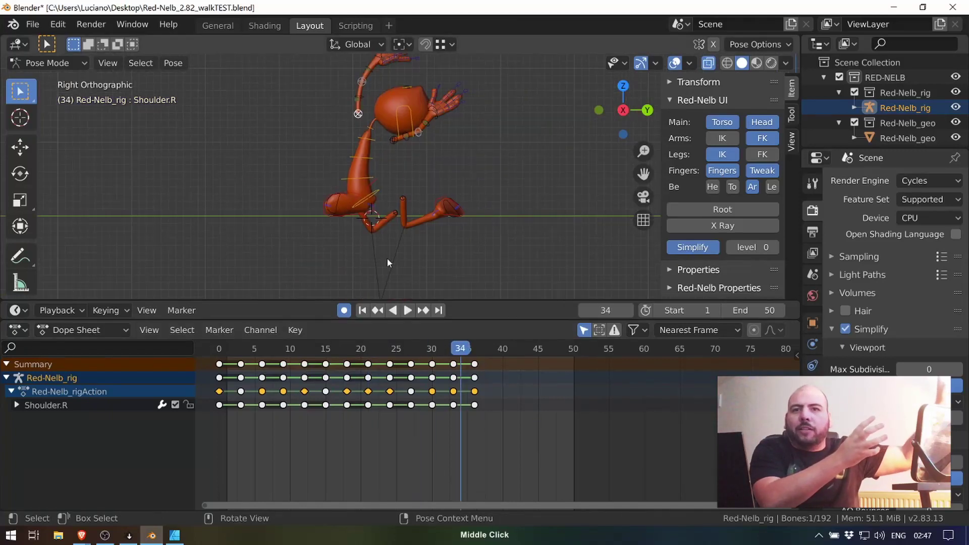
Rotate the head control by about -60° and squash it along Z in the lying pose at frame 39
key("g")
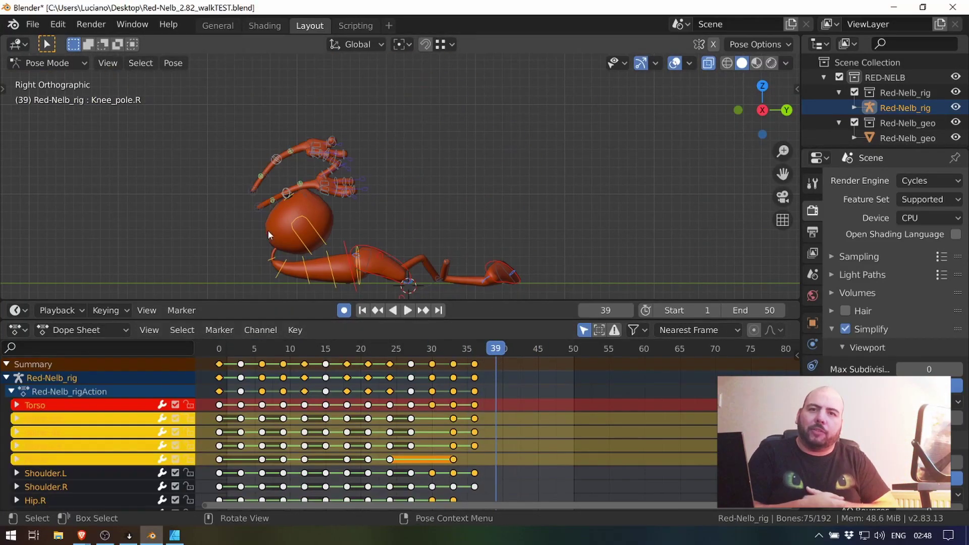
left_click(255, 161)
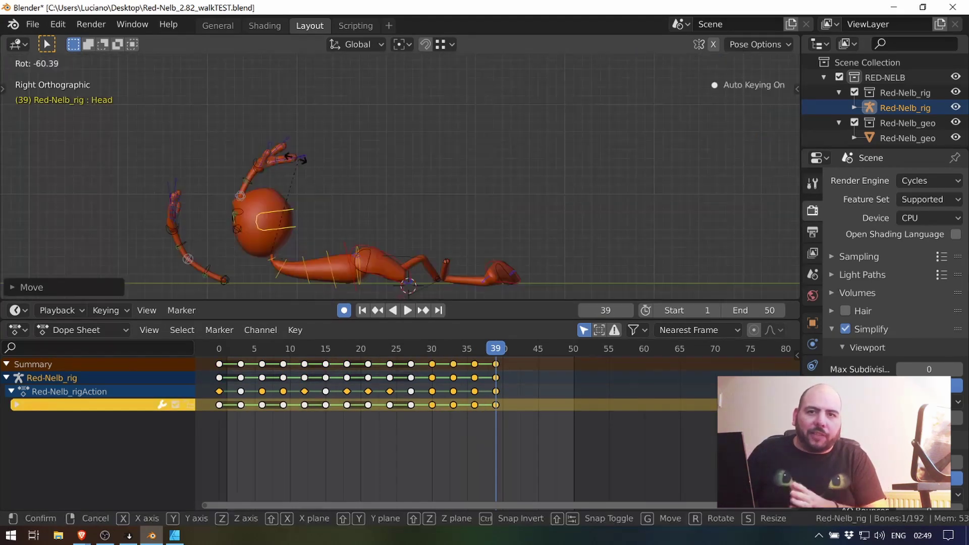
key("s")
key("z")
left_click(380, 242)
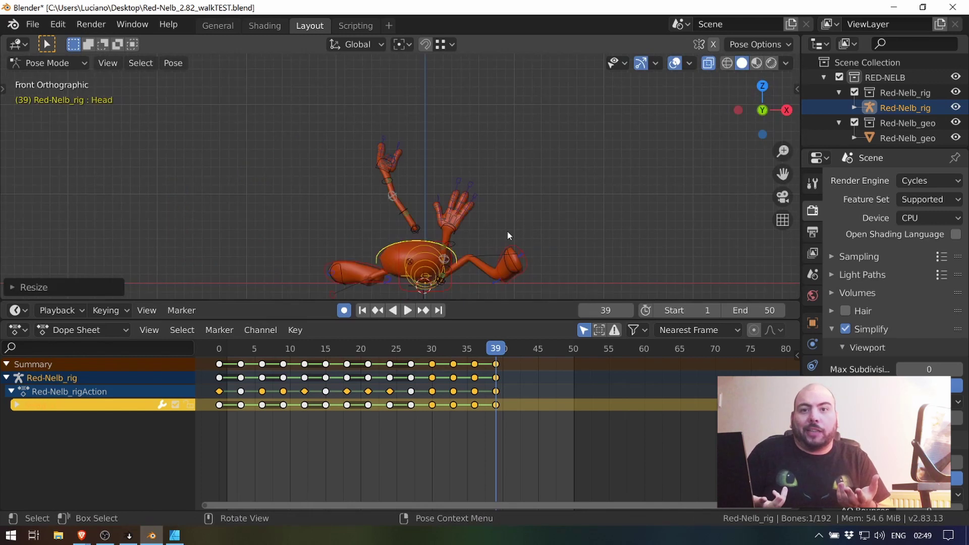
key("KP_3")
left_click(407, 200)
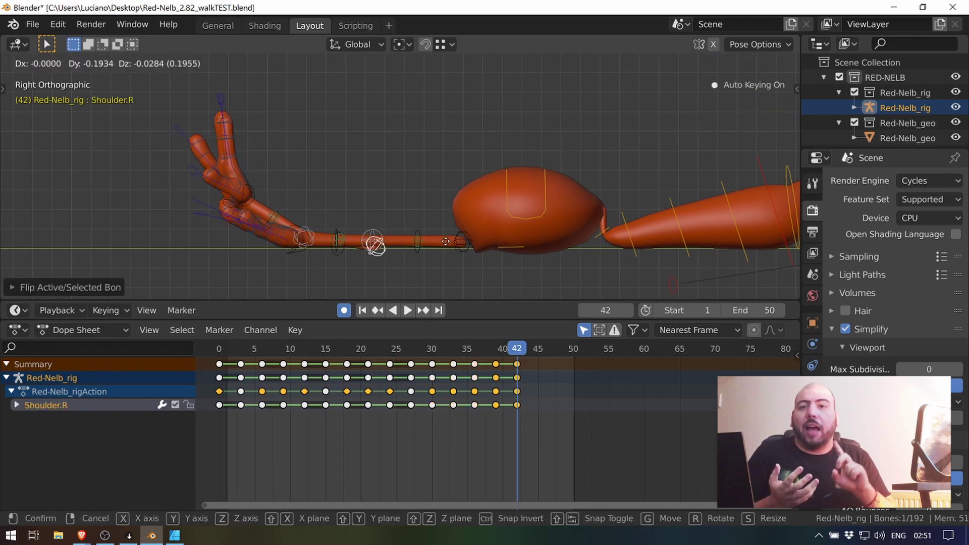
Place the right shoulder control near the ground at frame 42 and play the fall
left_click(539, 339)
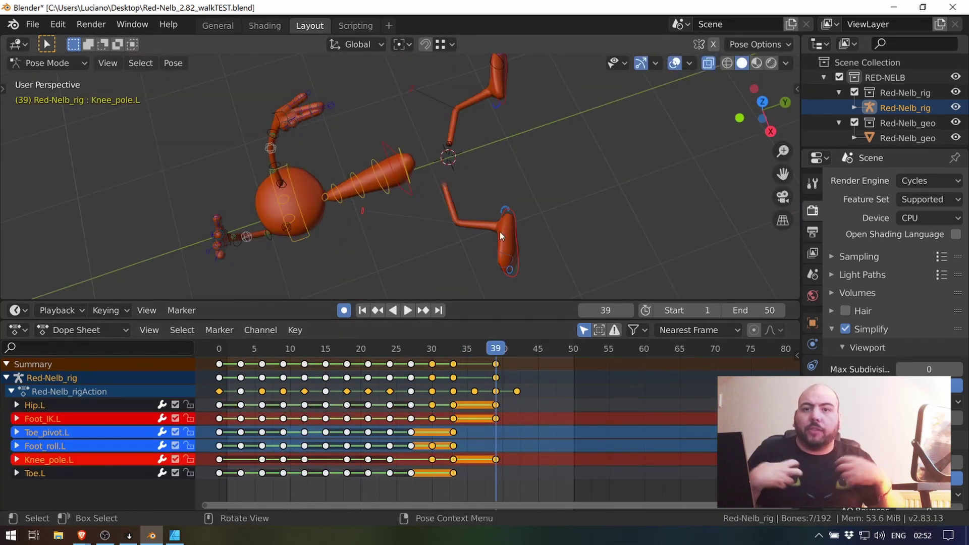
key("space")
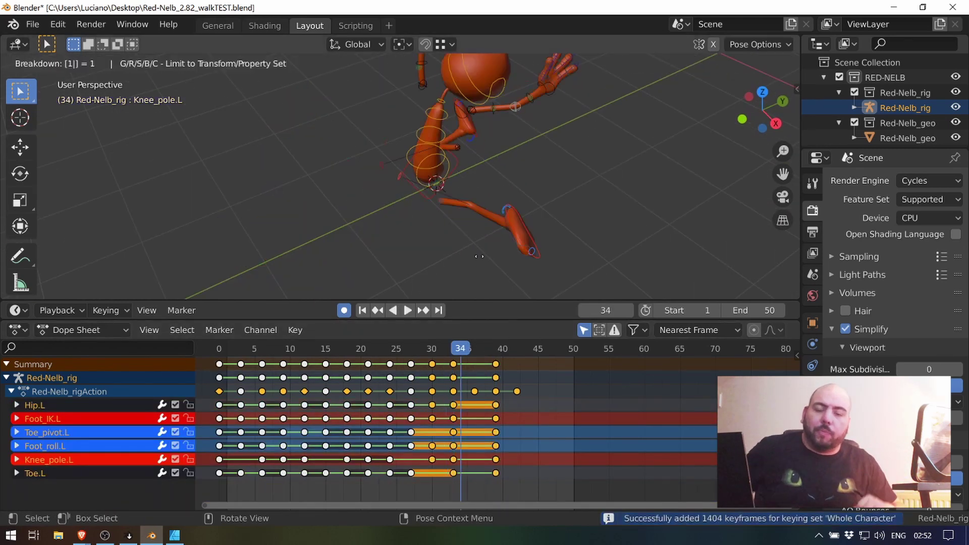
Reposition the left knee pole control at frame 33 by snapping it to the 3D cursor
key("n")
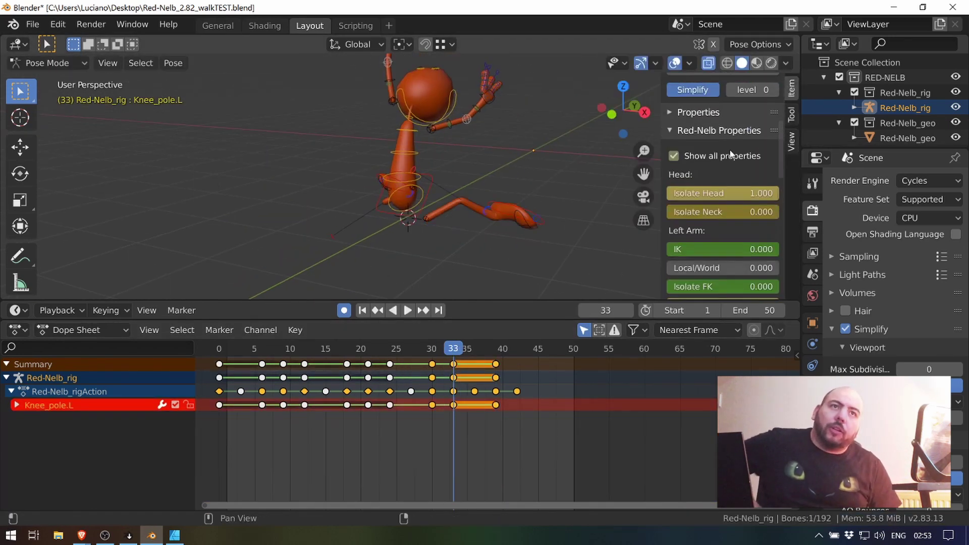
scroll(727, 155, "down", 1)
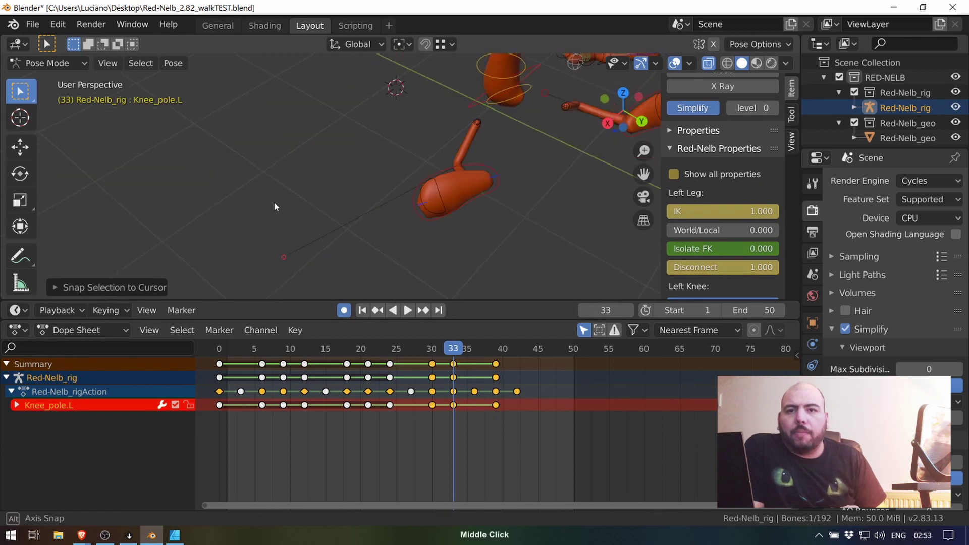
key("shift+s")
left_click(329, 171)
key("KP_1")
middle_click_drag(348, 205, 393, 202)
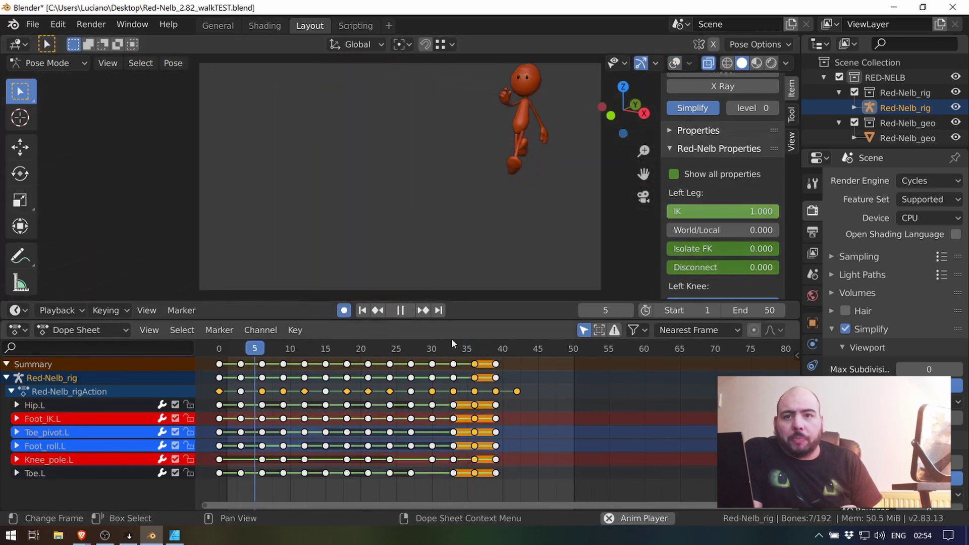